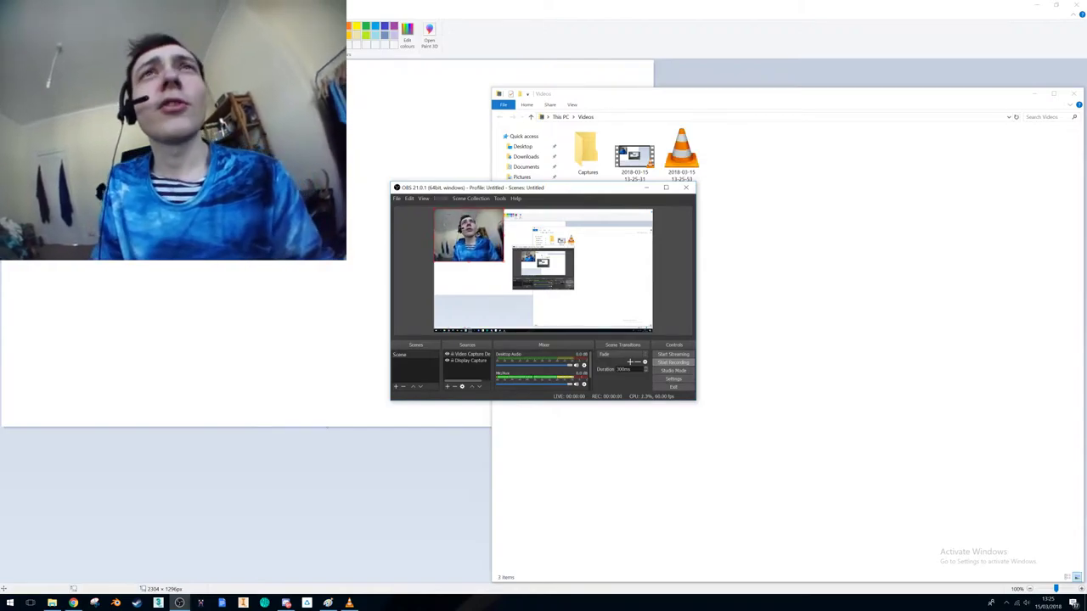
- Switch to Paint and draw a large rectangle about 1982 × 1139 px across the canvas with a red outline
left_click(328, 602)
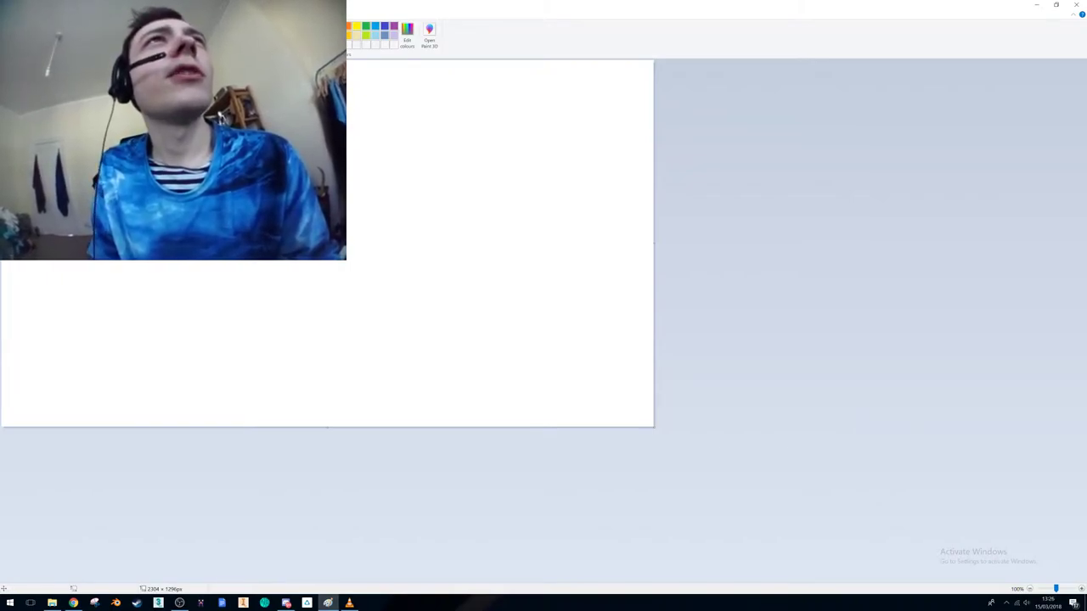
mouse_move(341, 4)
left_mouse_down()
mouse_move(362, 12)
mouse_move(361, 0)
left_mouse_up()
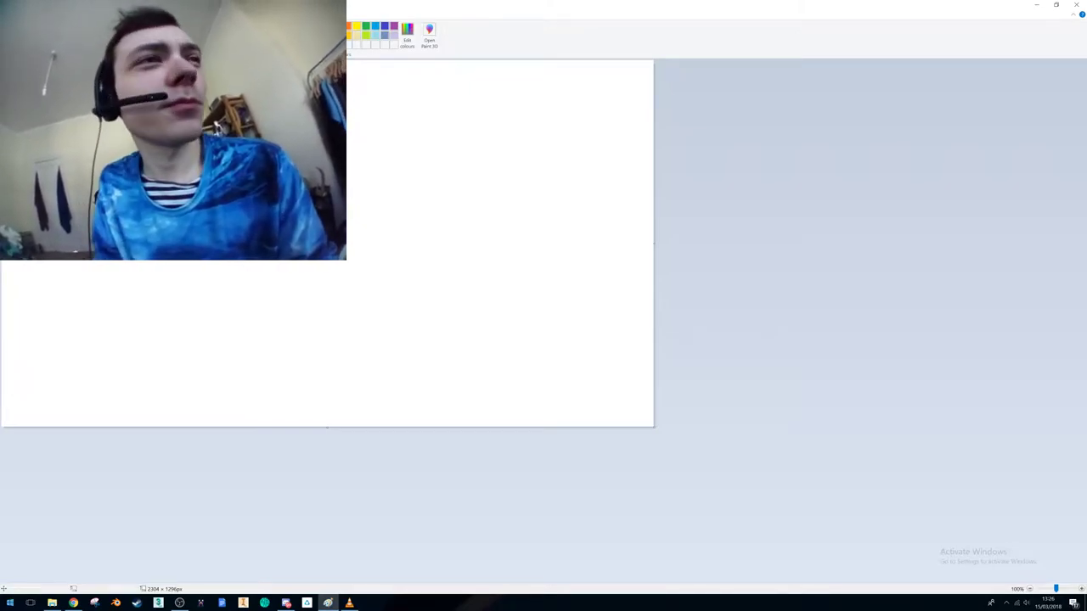
left_click(10, 603)
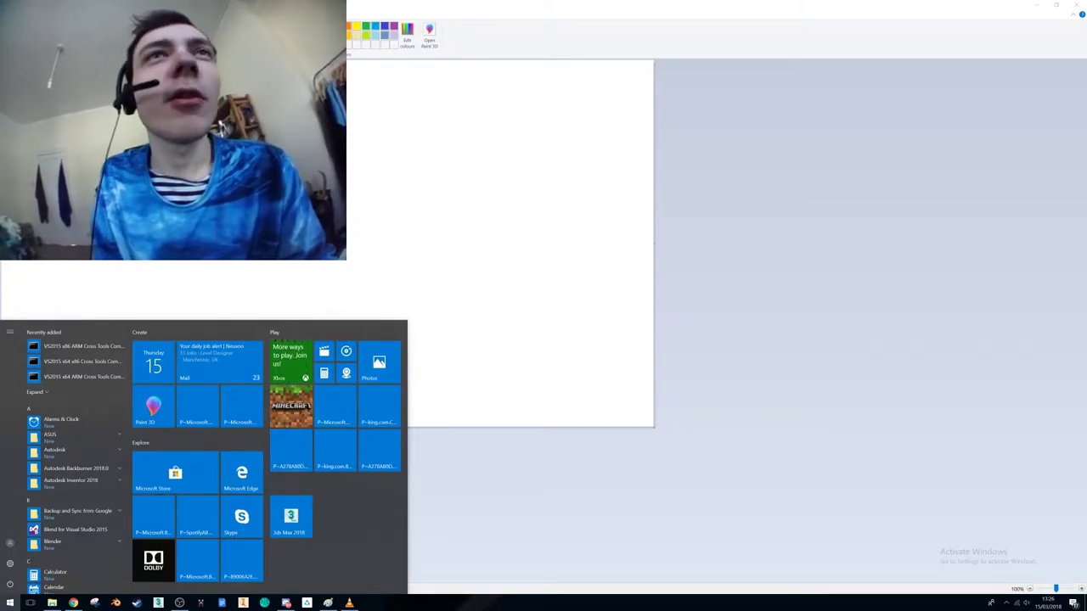
left_click(212, 165)
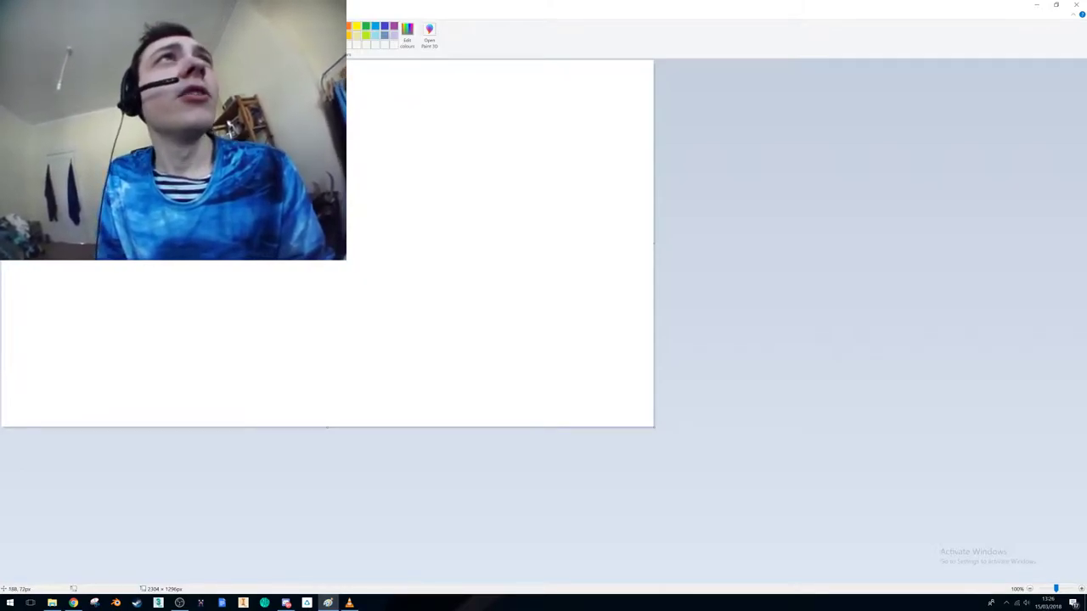
mouse_move(45, 76)
left_mouse_down()
mouse_move(447, 337)
mouse_move(546, 364)
mouse_move(606, 398)
left_mouse_up()
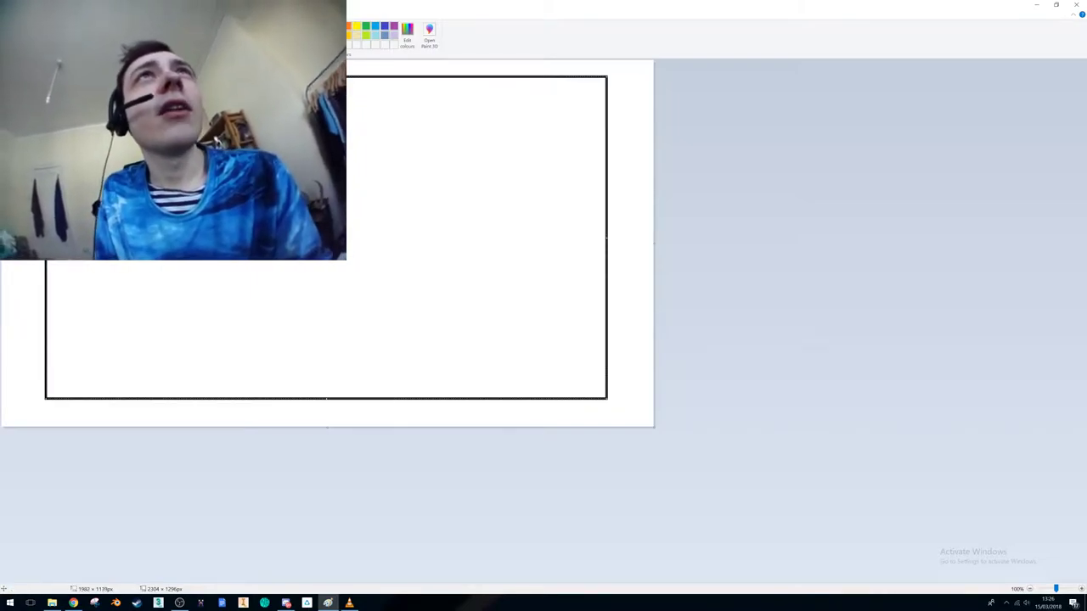
left_click(338, 26)
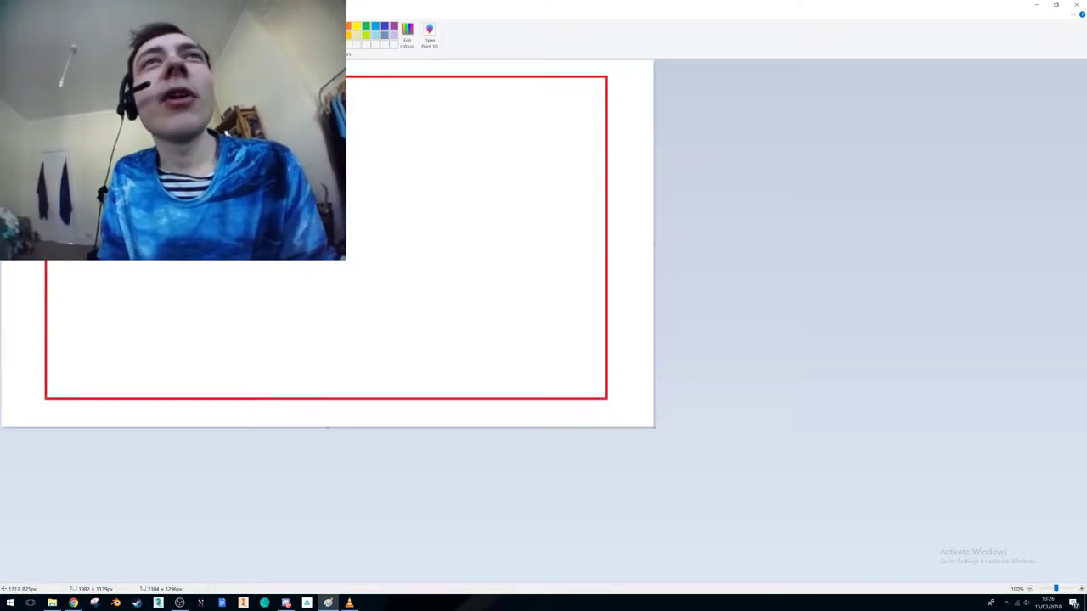
- Sketch a red freehand circle near the rectangle's upper-right corner, with a long bar leading to it and a few annotation strokes
mouse_move(551, 88)
left_mouse_down()
mouse_move(522, 133)
mouse_move(566, 151)
mouse_move(584, 111)
mouse_move(549, 88)
mouse_move(525, 108)
mouse_move(534, 156)
mouse_move(567, 116)
left_mouse_up()
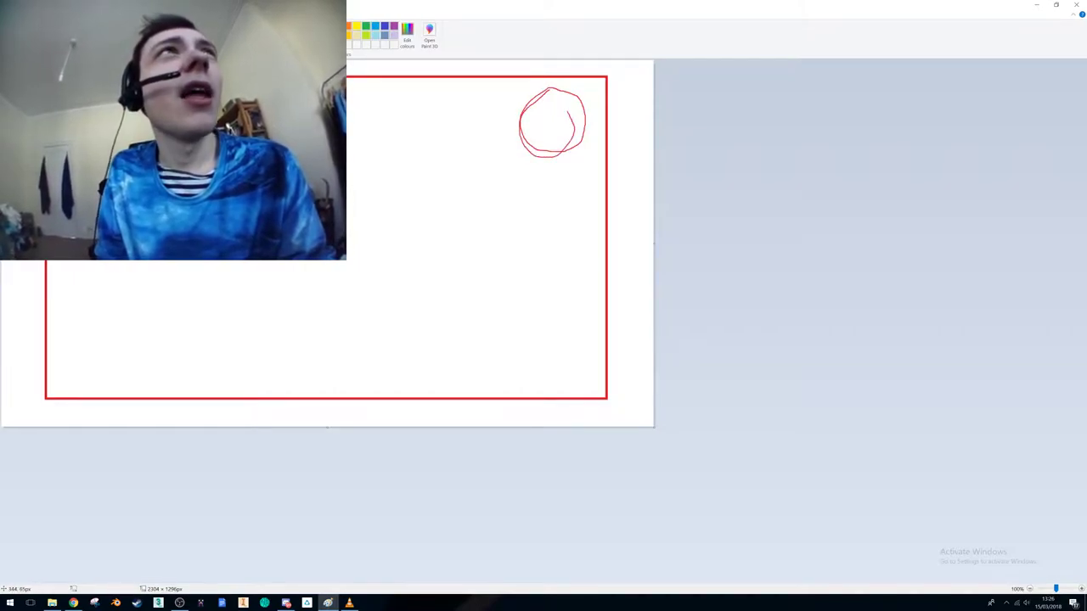
mouse_move(254, 112)
left_mouse_down()
mouse_move(441, 118)
mouse_move(527, 108)
mouse_move(527, 85)
left_mouse_up()
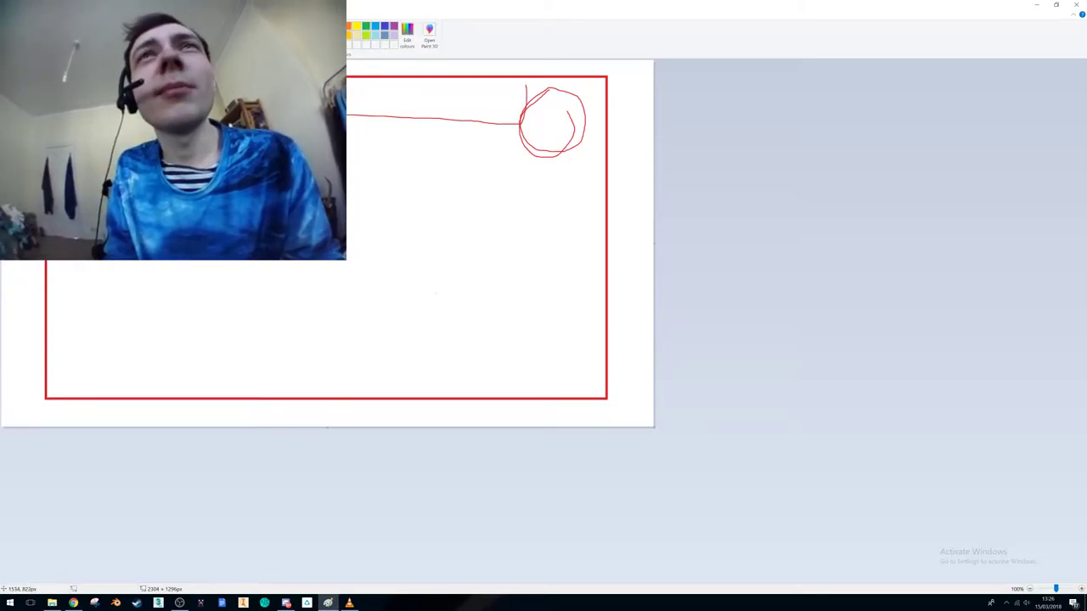
left_click_drag(383, 265, 304, 282)
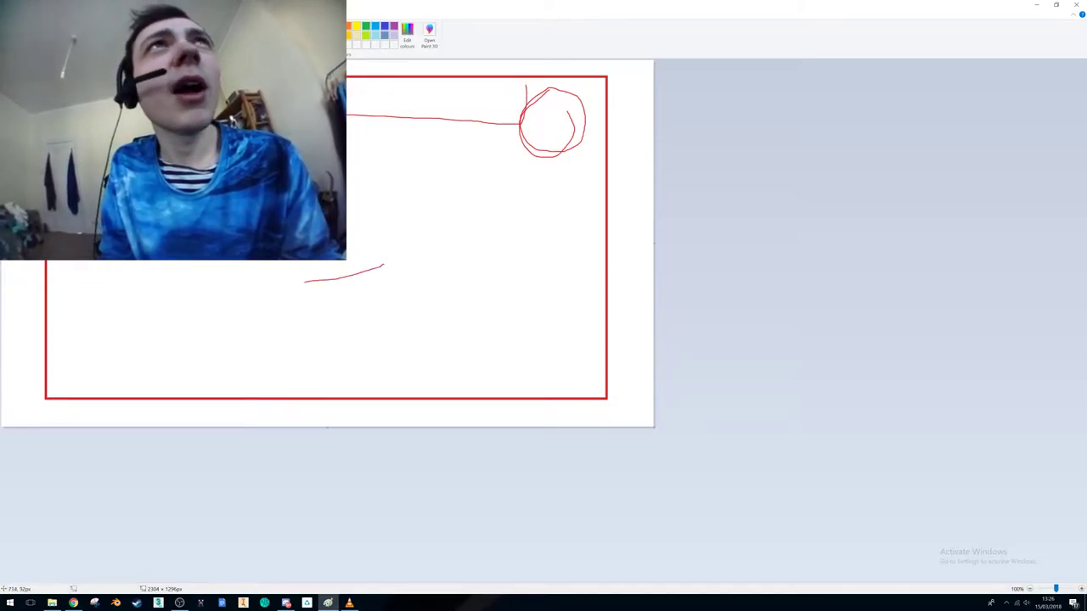
mouse_move(346, 91)
left_mouse_down()
mouse_move(400, 91)
mouse_move(387, 96)
left_mouse_up()
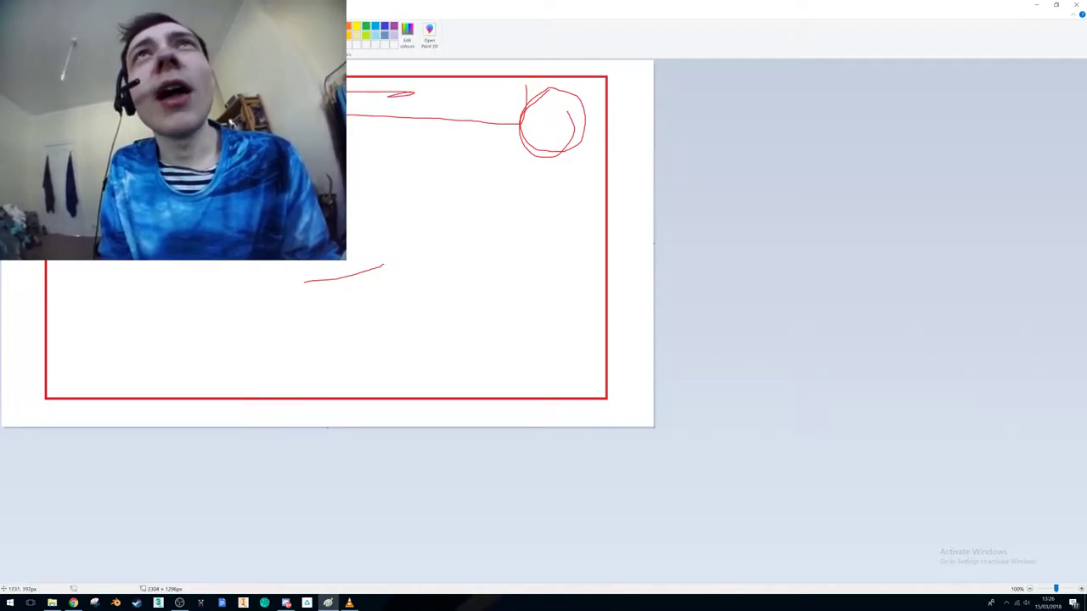
mouse_move(511, 90)
left_mouse_down()
mouse_move(547, 128)
mouse_move(574, 127)
mouse_move(544, 123)
mouse_move(554, 119)
left_mouse_up()
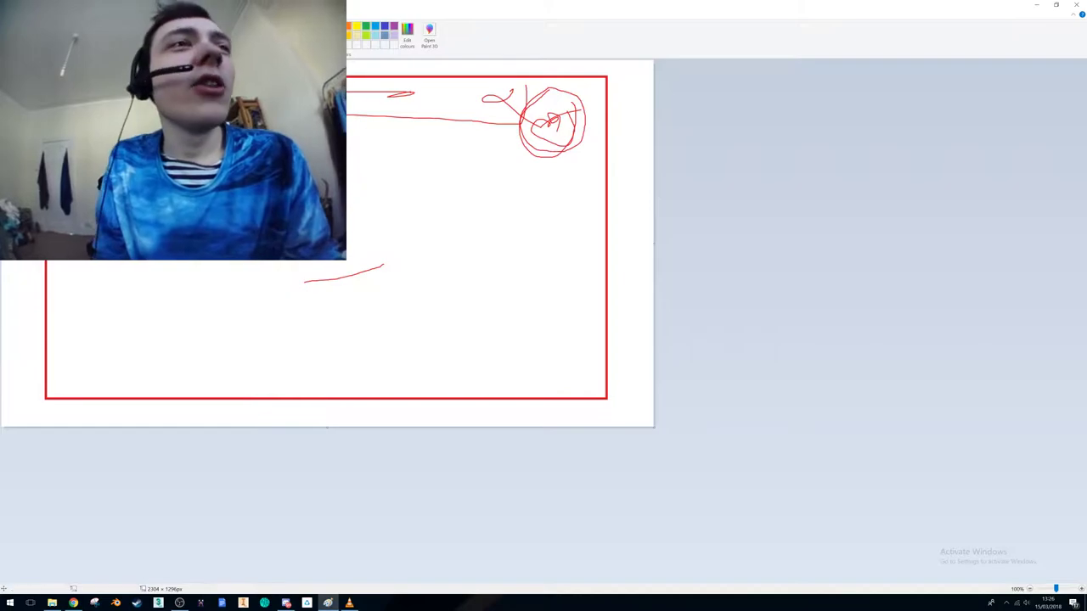
- Switch to Chrome and search Google in a new tab for images of the old Dota menu
left_click(73, 603)
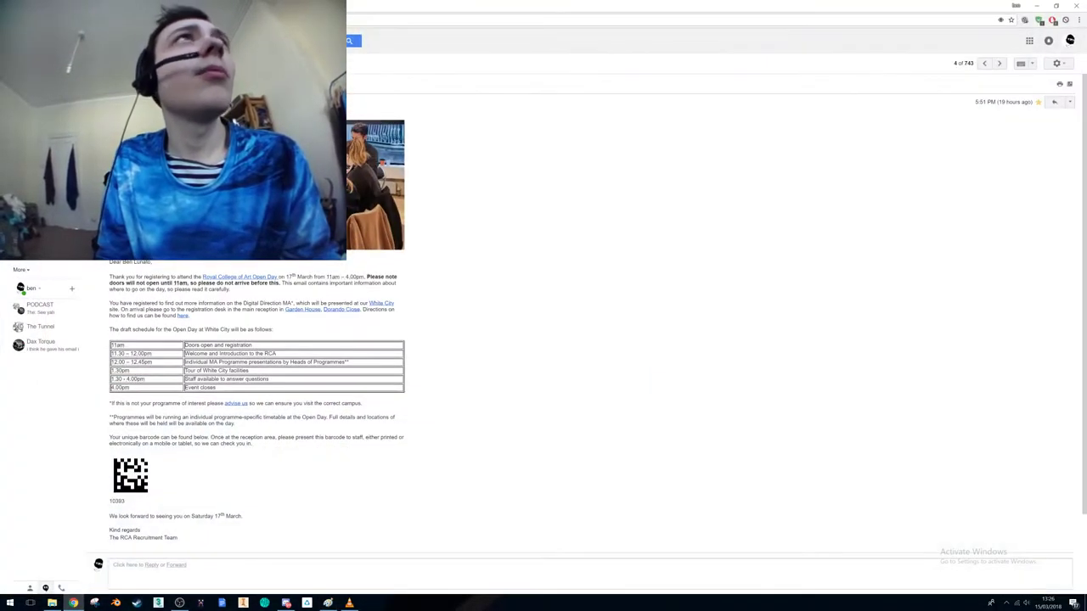
key("ctrl+t")
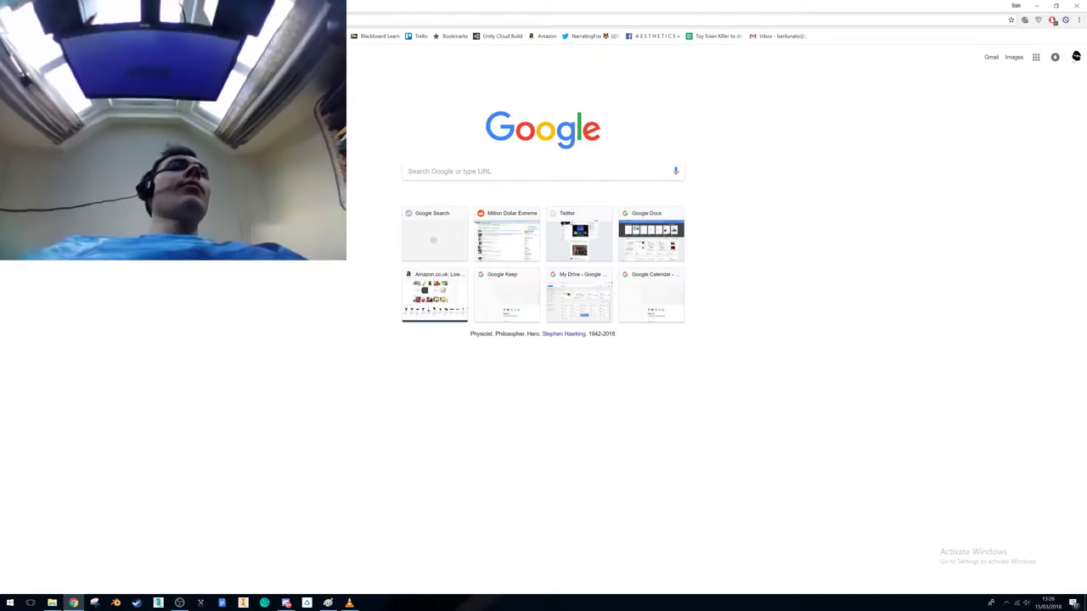
type("y")
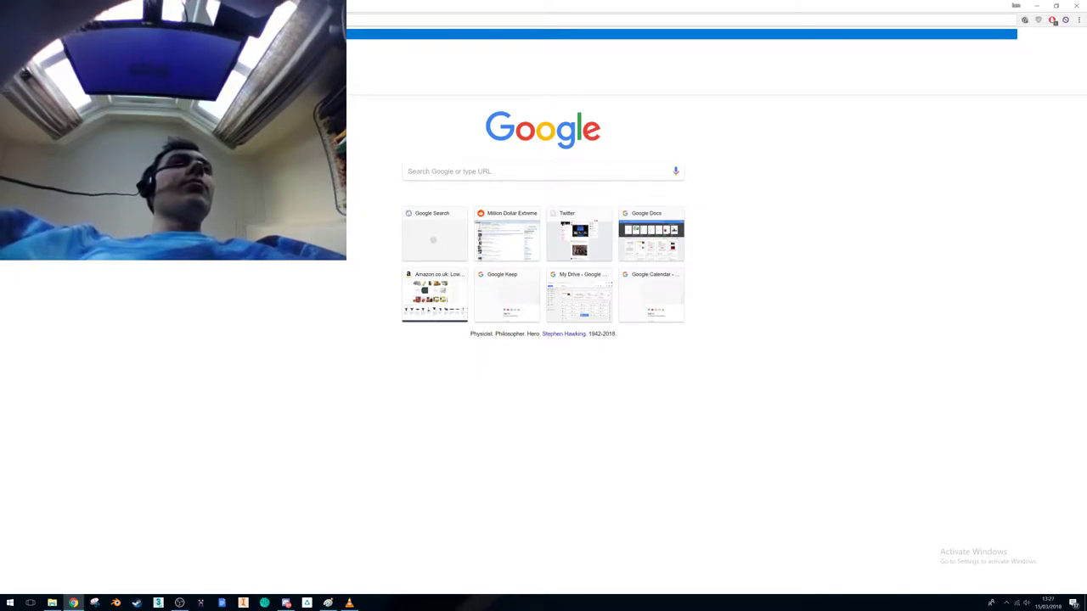
key("Return")
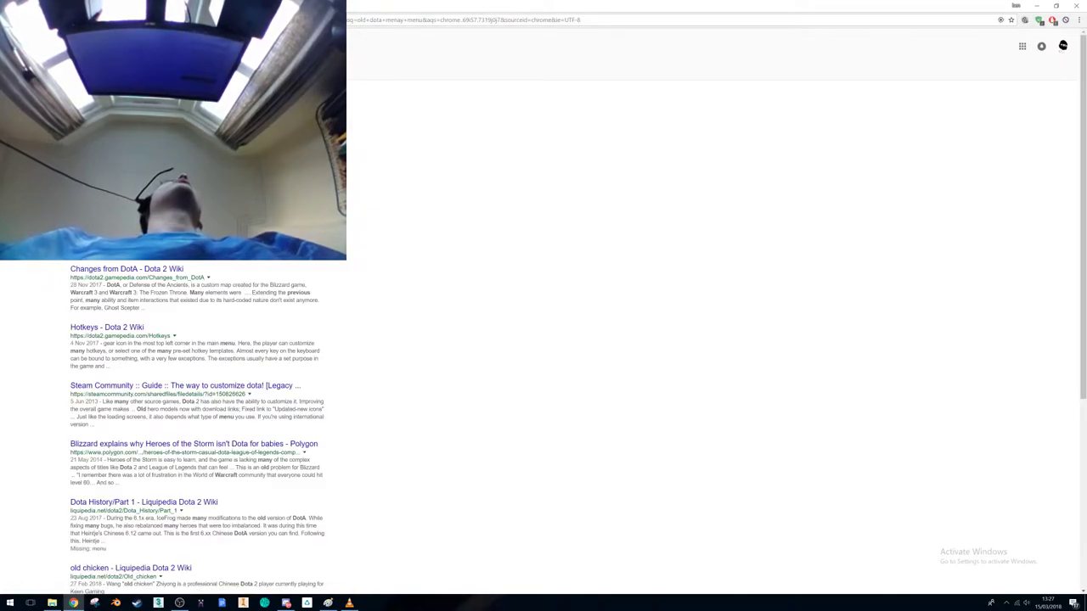
left_click(102, 69)
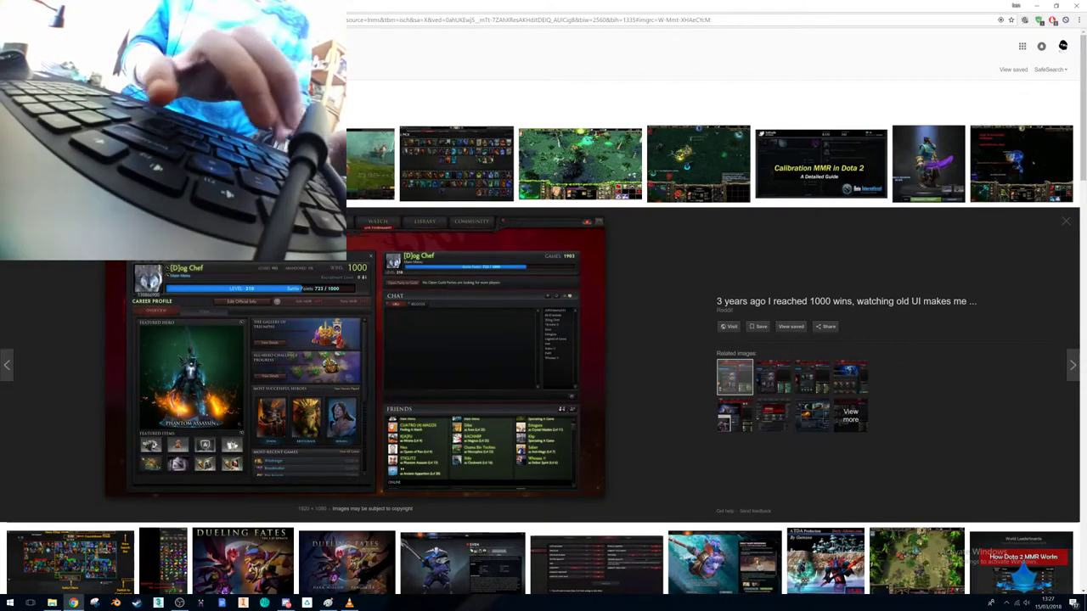
- Search Google Images for "dota mane menu" and open the preview of the "Dota 2 Mainmenu - YouTube" picture
key("Return")
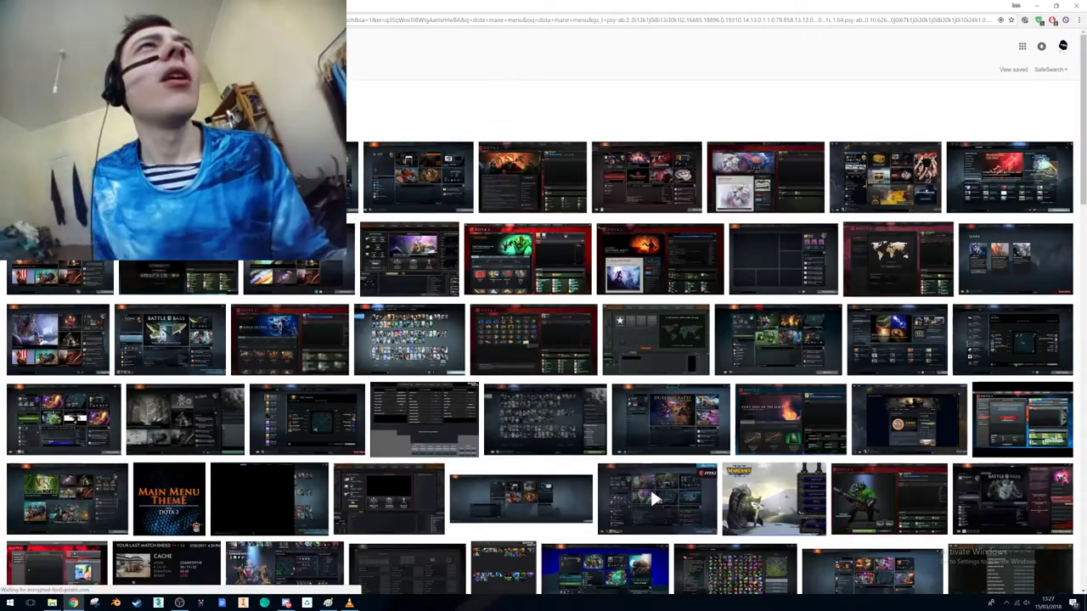
left_click(649, 487)
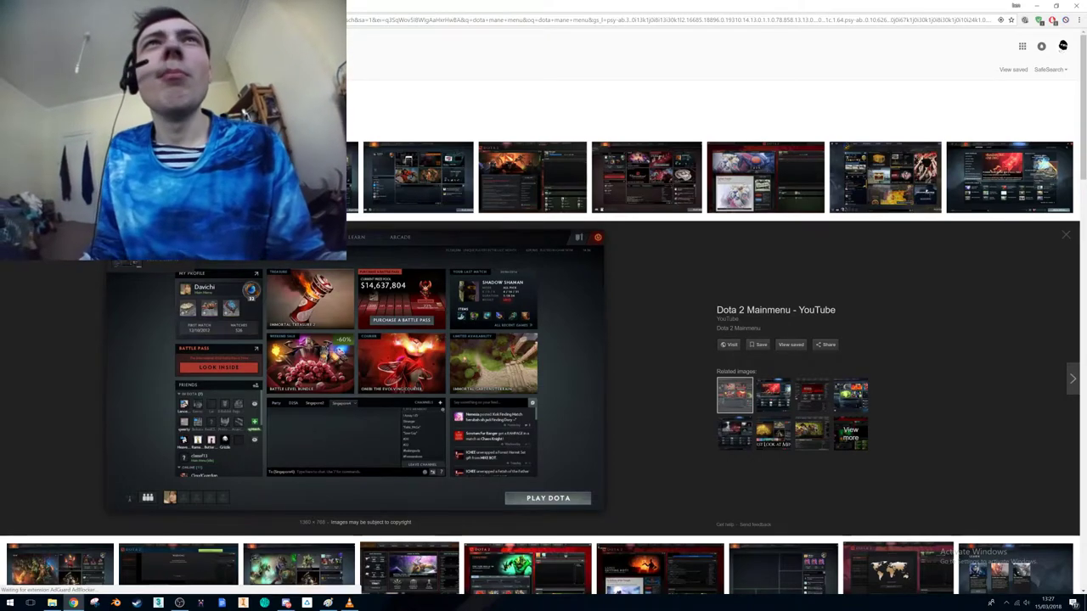
- Minimise the browser window to return to Paint and undo all the strokes and the large rectangle until the canvas is blank
left_click(1056, 6)
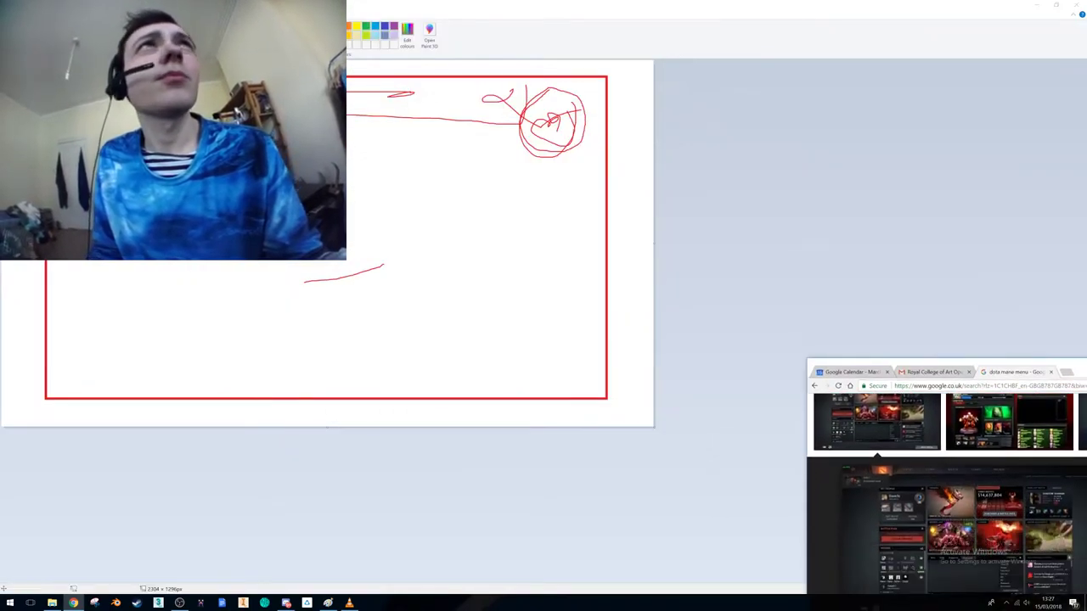
key("super+Down")
key("ctrl+z")
key("ctrl+z")
key("ctrl+z")
key("ctrl+z")
key("ctrl+z")
key("ctrl+z")
key("ctrl+z")
key("ctrl+z")
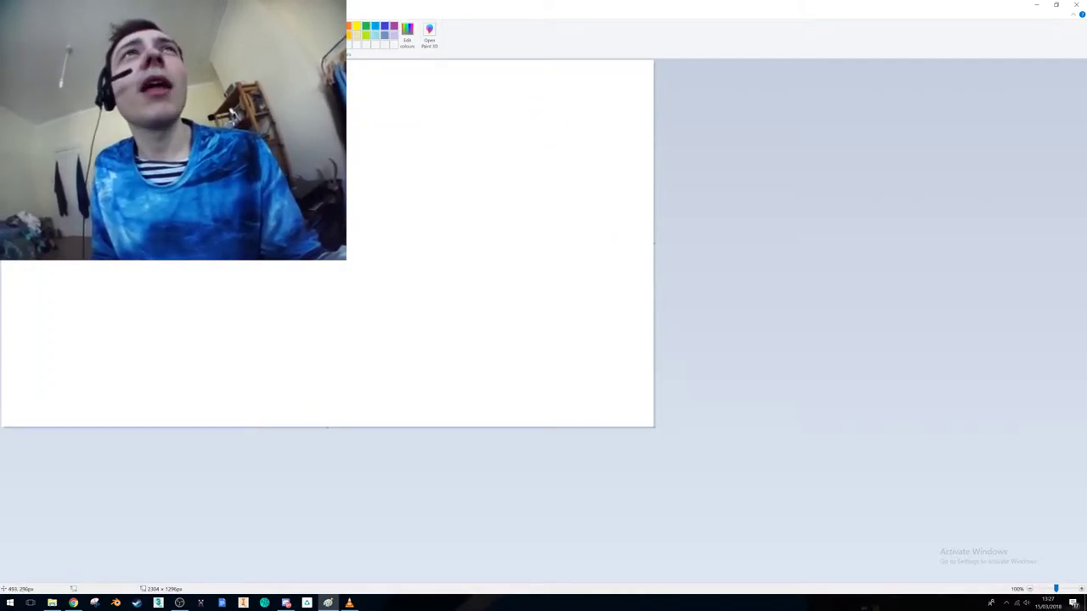
- Draw three red rectangles side by side along the upper canvas, the first about 582 × 292 px and the second about 540 × 291 px
left_click_drag(58, 97, 222, 180)
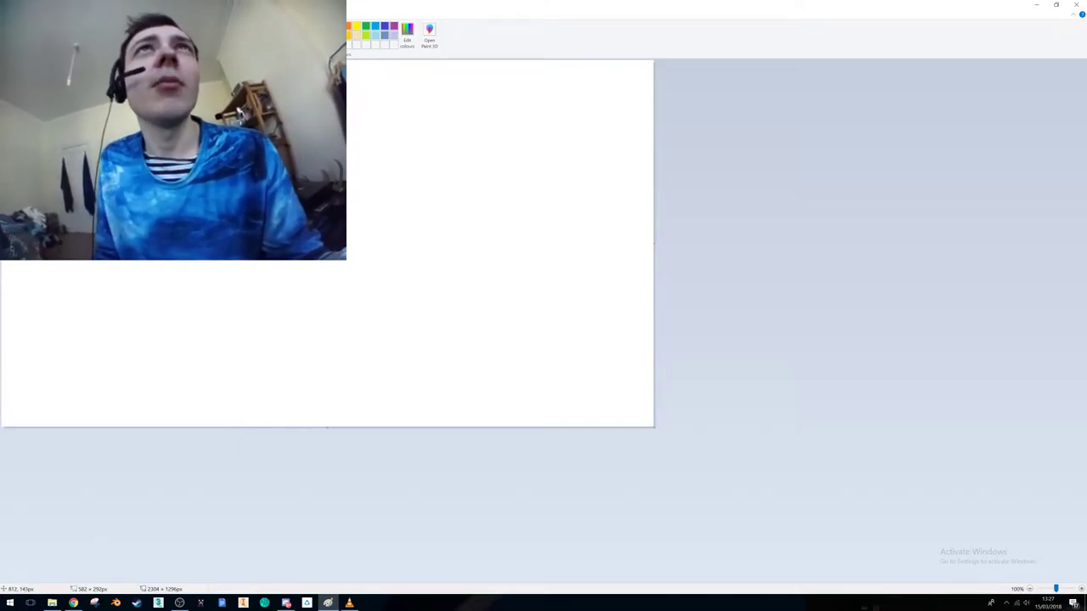
mouse_move(231, 99)
left_mouse_down()
mouse_move(340, 177)
mouse_move(403, 187)
mouse_move(336, 180)
mouse_move(374, 180)
left_mouse_up()
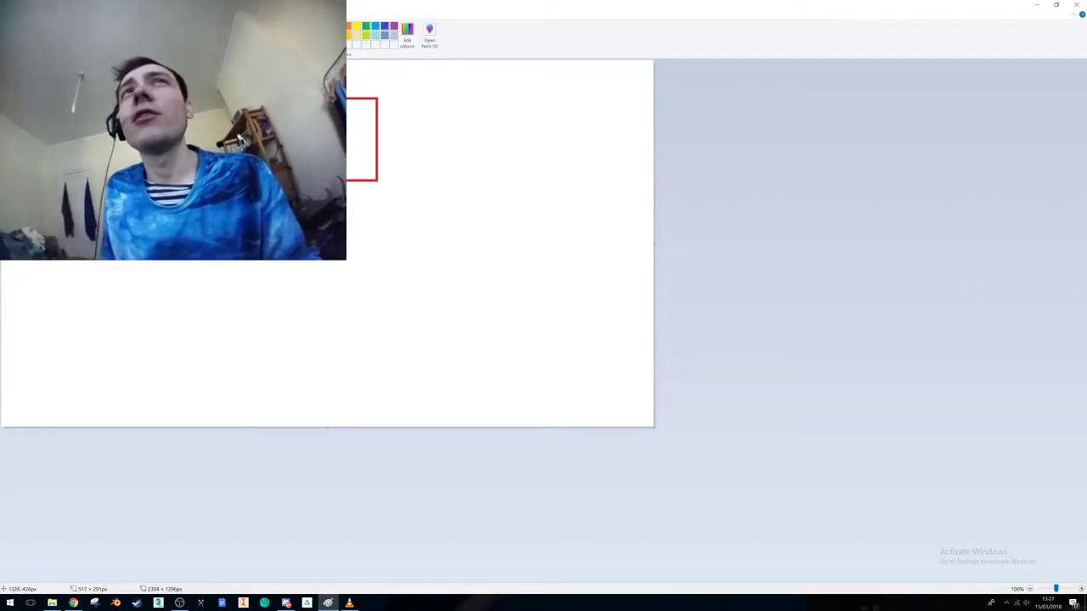
mouse_move(377, 181)
left_mouse_down()
mouse_move(332, 173)
mouse_move(383, 181)
left_mouse_up()
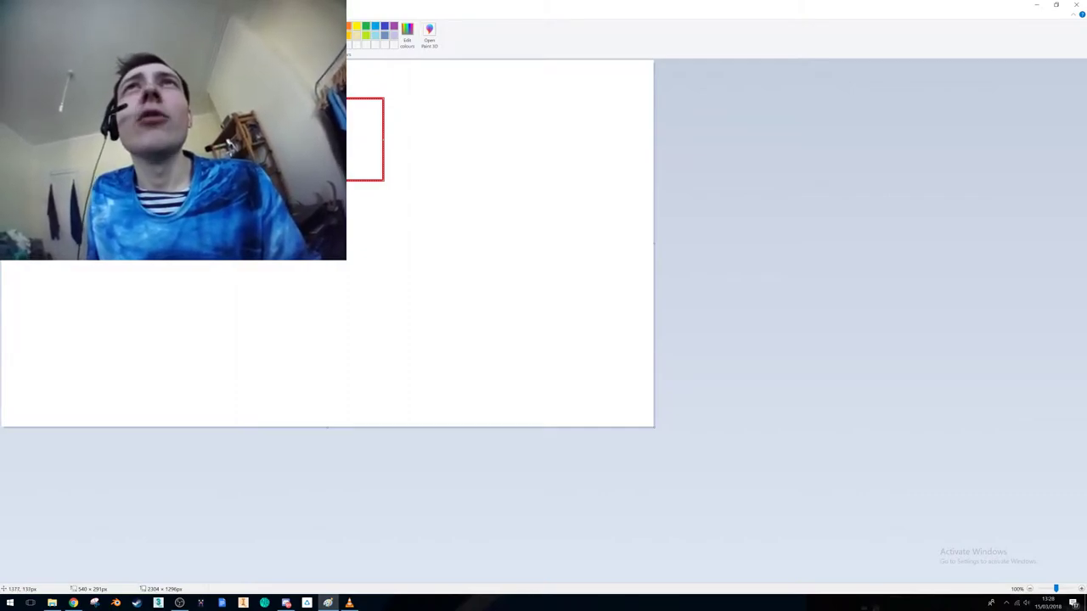
left_click_drag(391, 99, 500, 178)
- Draw a second row of three red rectangles below, the first about 267 × 310 px and the third about 402 × 297 px
key("super")
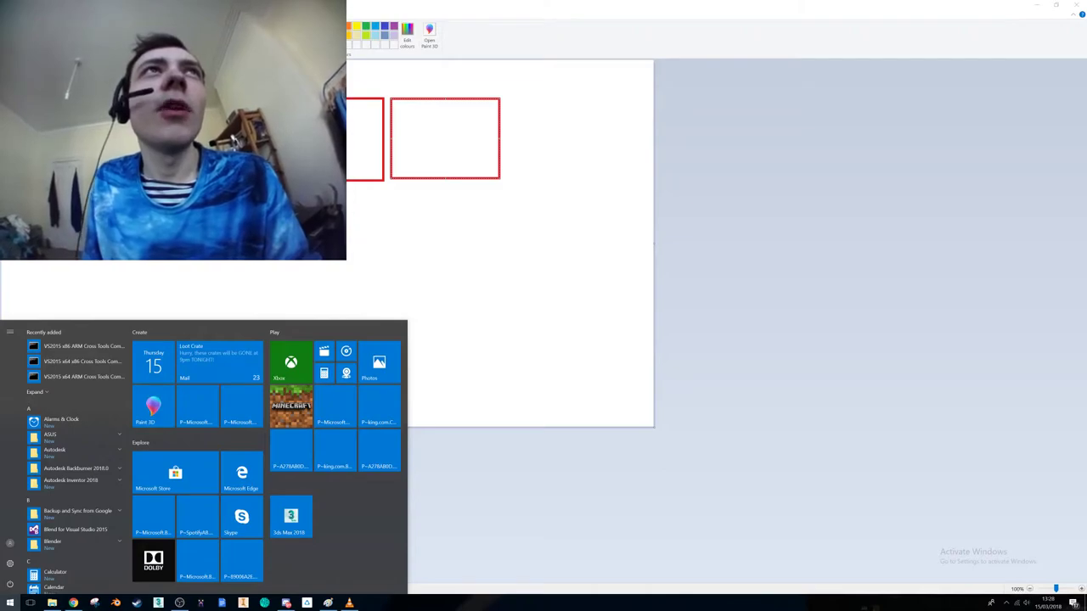
left_click(54, 193)
left_click_drag(54, 194, 133, 277)
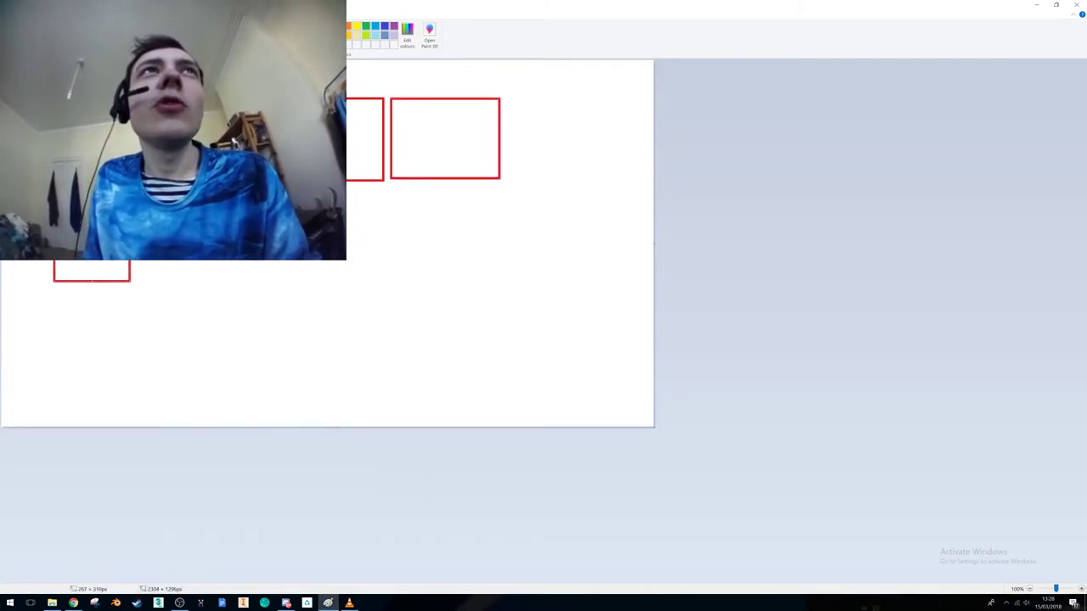
mouse_move(140, 193)
left_mouse_down()
mouse_move(297, 288)
mouse_move(298, 278)
left_mouse_up()
left_click_drag(313, 195, 428, 280)
- Switch to Chrome, search Google for "x box intface" and show the image results
left_click(73, 603)
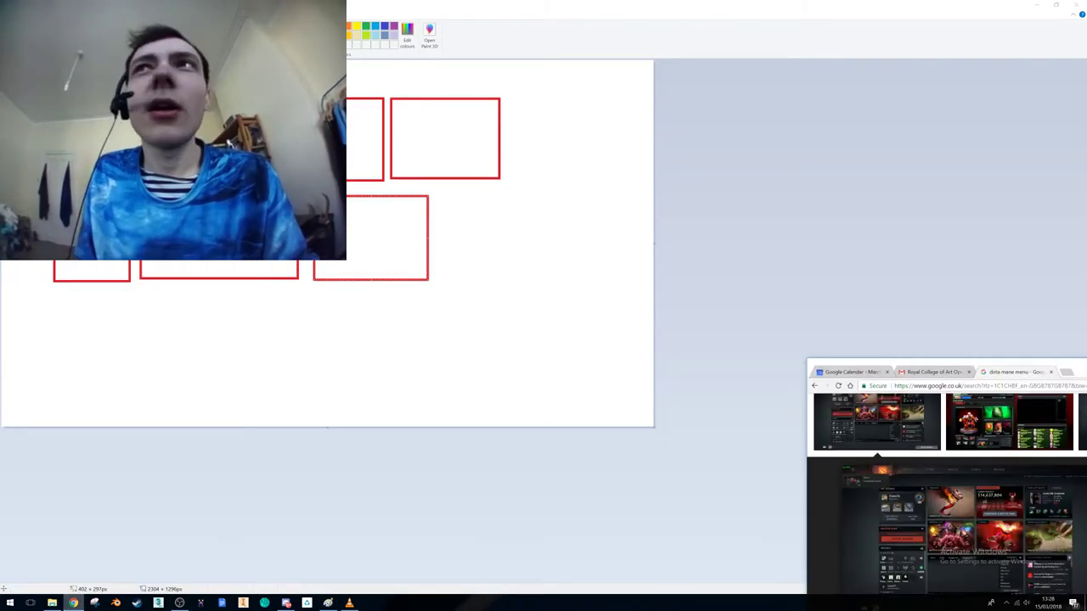
left_click_drag(1077, 367, 770, 294)
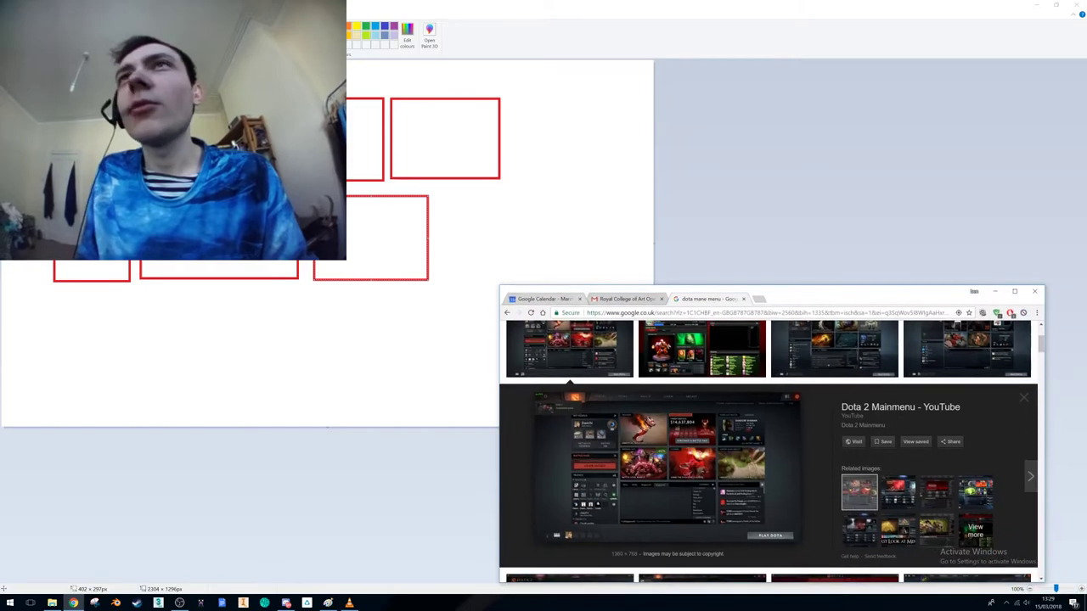
left_click(770, 313)
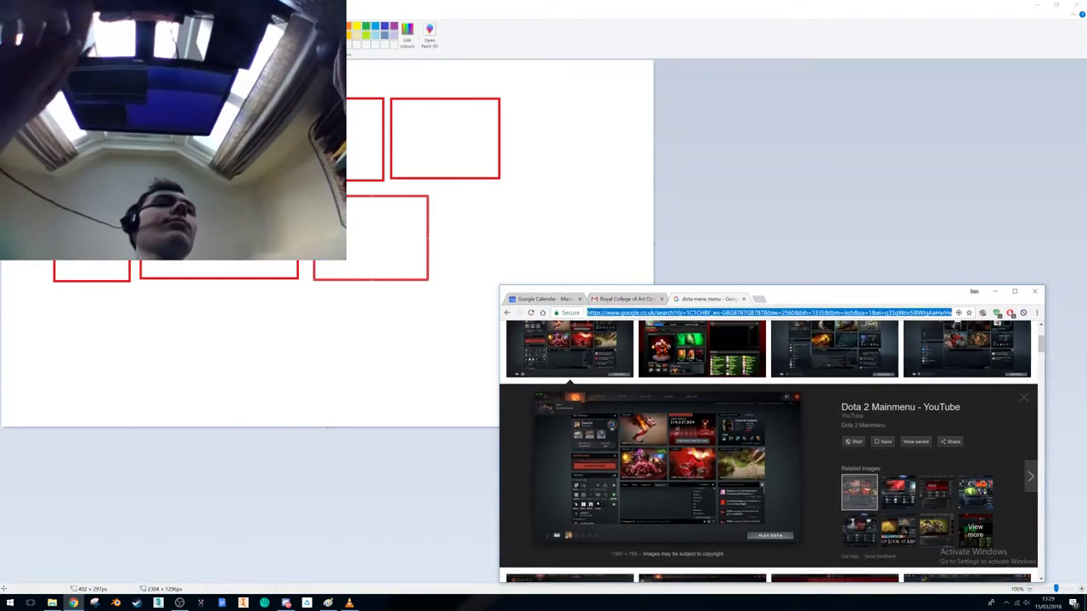
type("x ob")
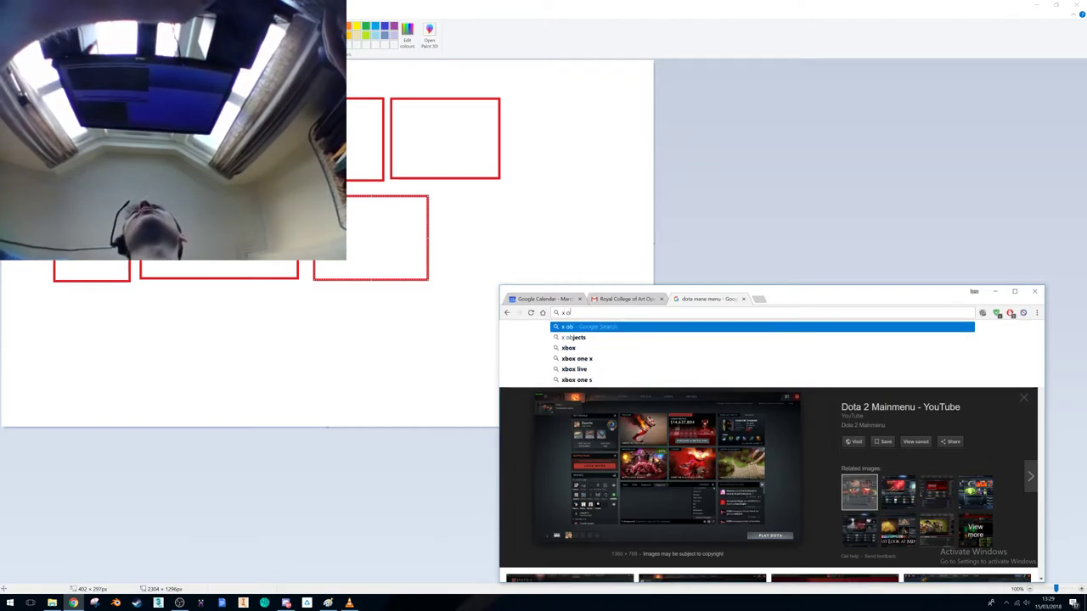
key("BackSpace")
key("BackSpace")
type("ob")
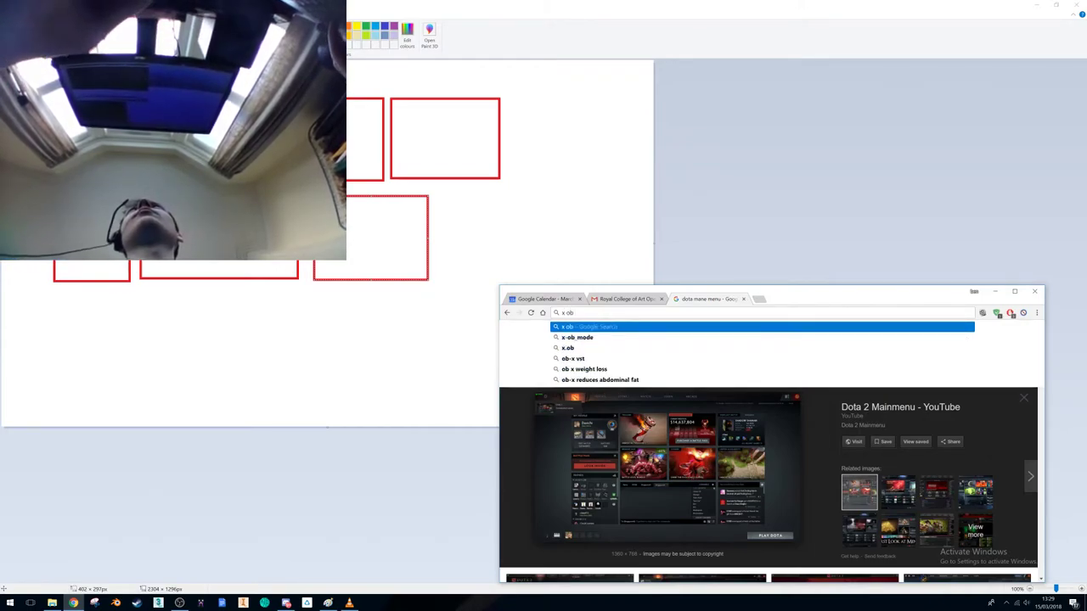
key("BackSpace")
key("BackSpace")
key("BackSpace")
type("bo")
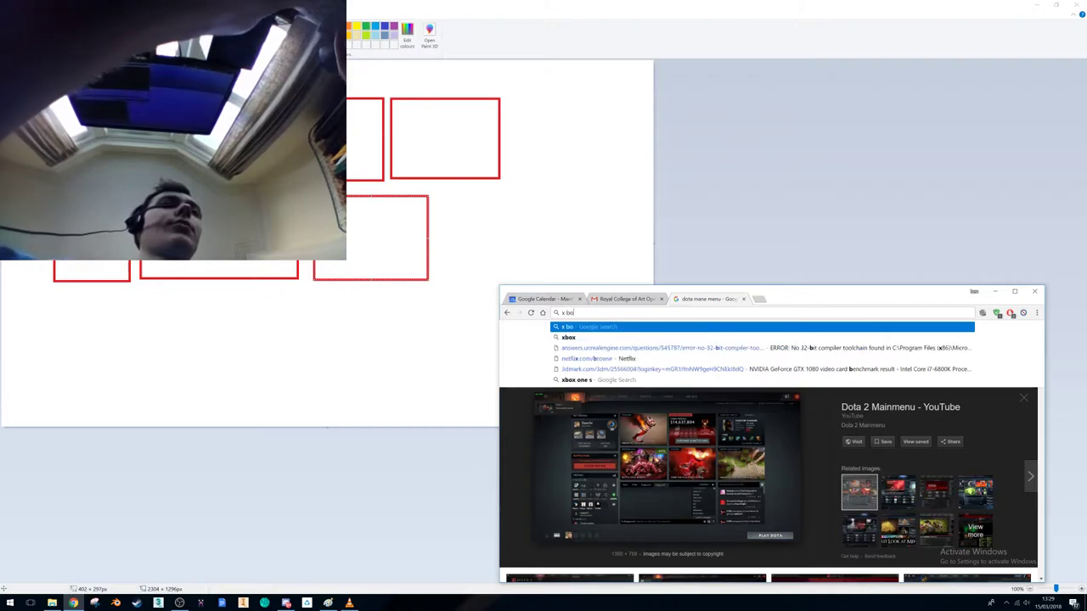
type("x")
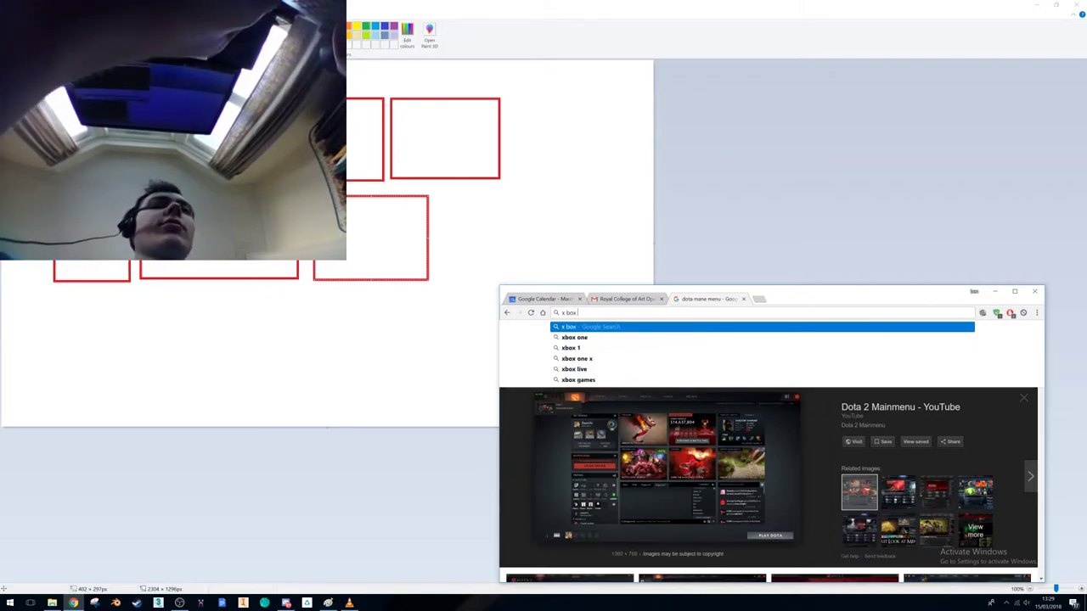
type("intface")
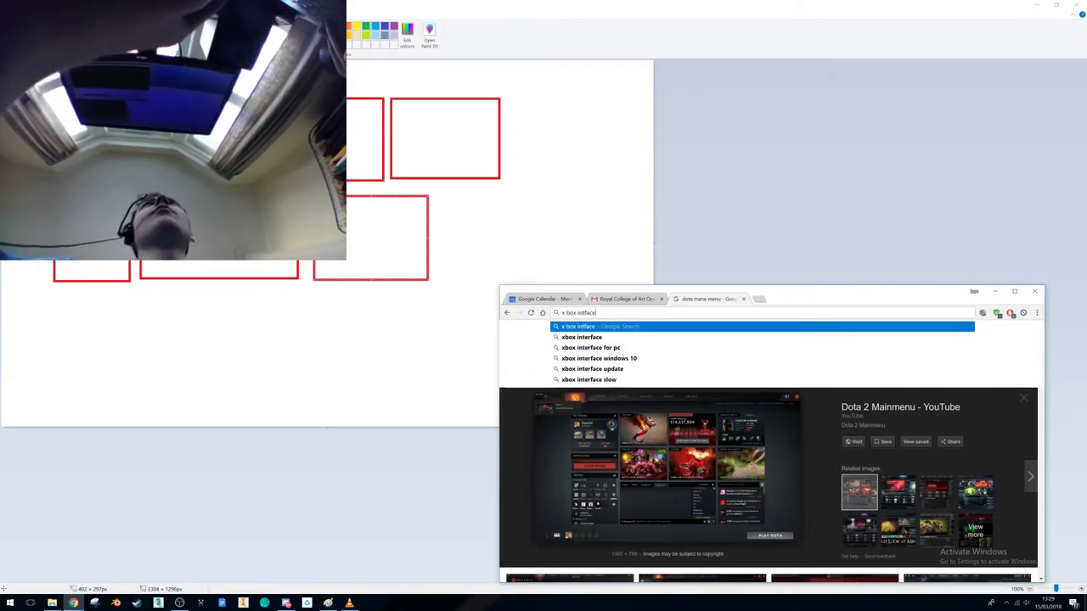
key("Return")
left_click_drag(815, 297, 746, 273)
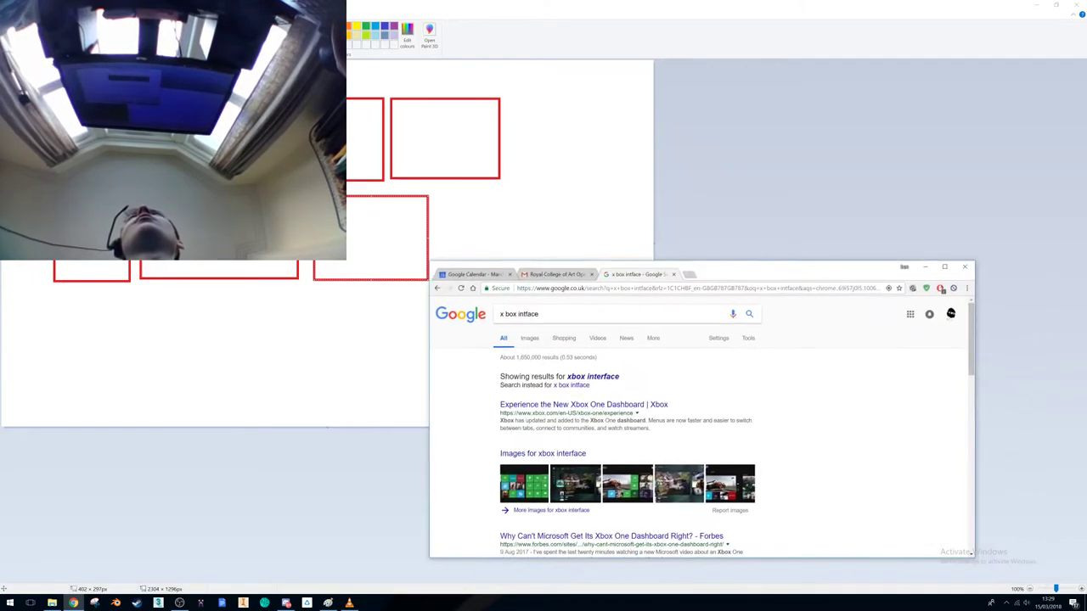
left_click(530, 338)
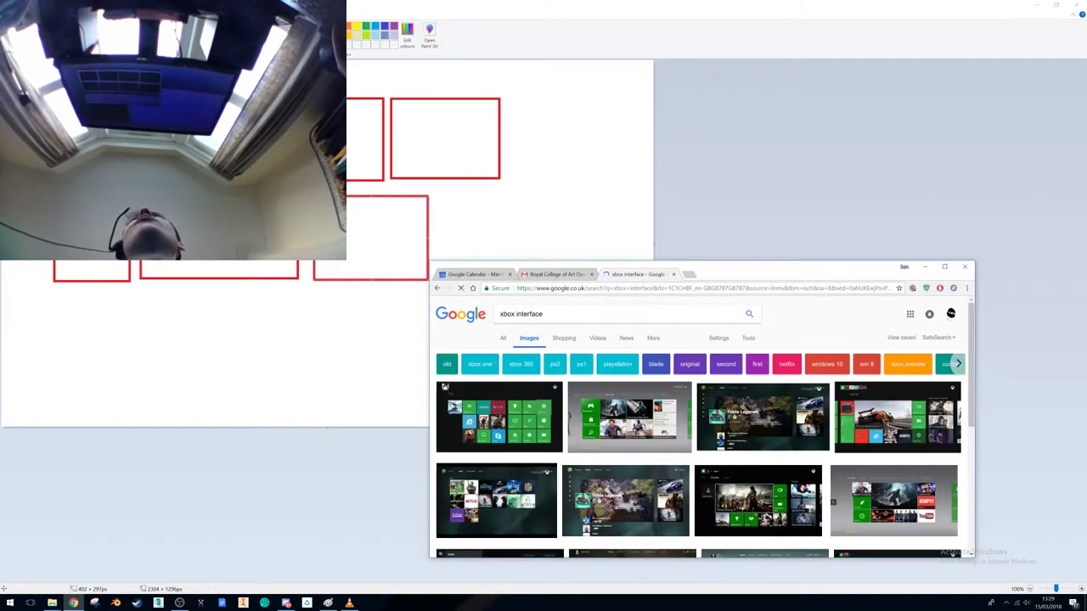
- Maximise the browser, preview the leaked Xbox One user interface image with the Pins tiles, open its source page and return to Paint
left_click(944, 266)
left_click(593, 121)
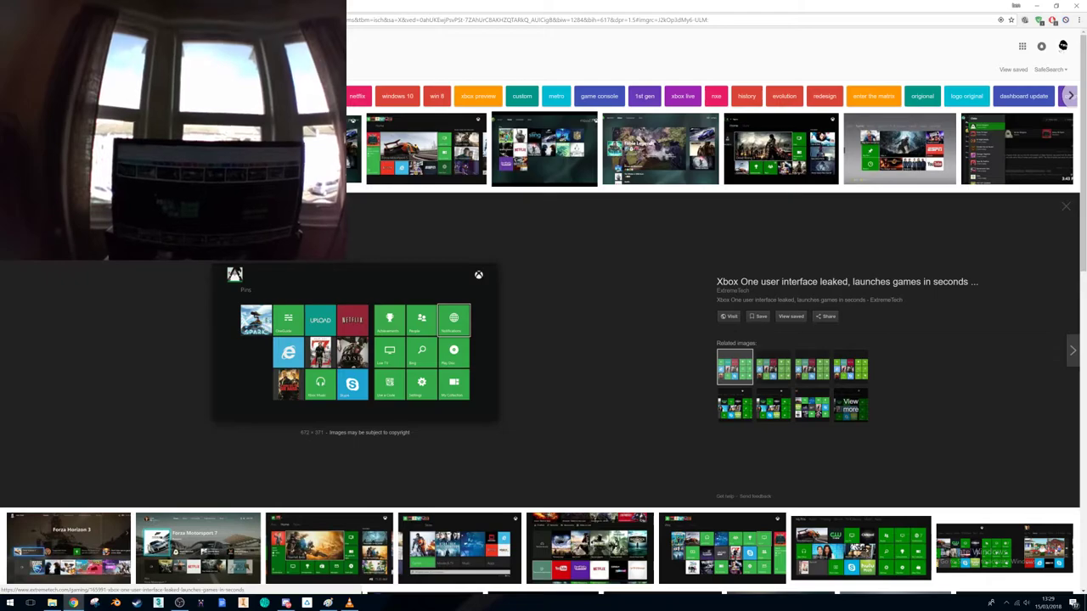
left_click(355, 343)
key("ctrl+w")
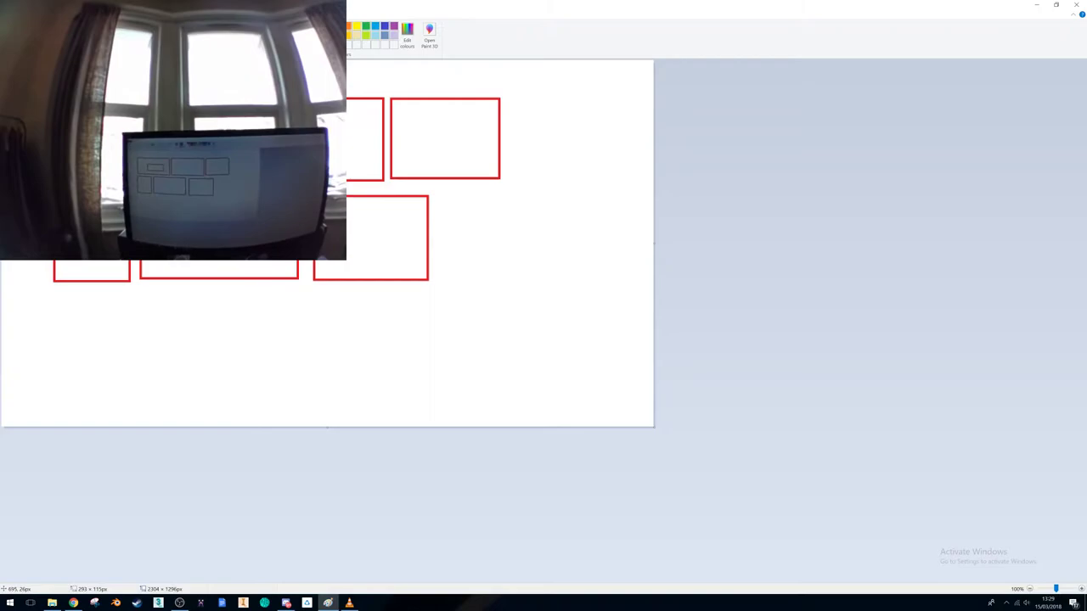
- Undo all the small rectangles, including a trial fourth one in the second row, and draw one large red rectangle about 1804 × 1157 px
left_click_drag(451, 204, 533, 277)
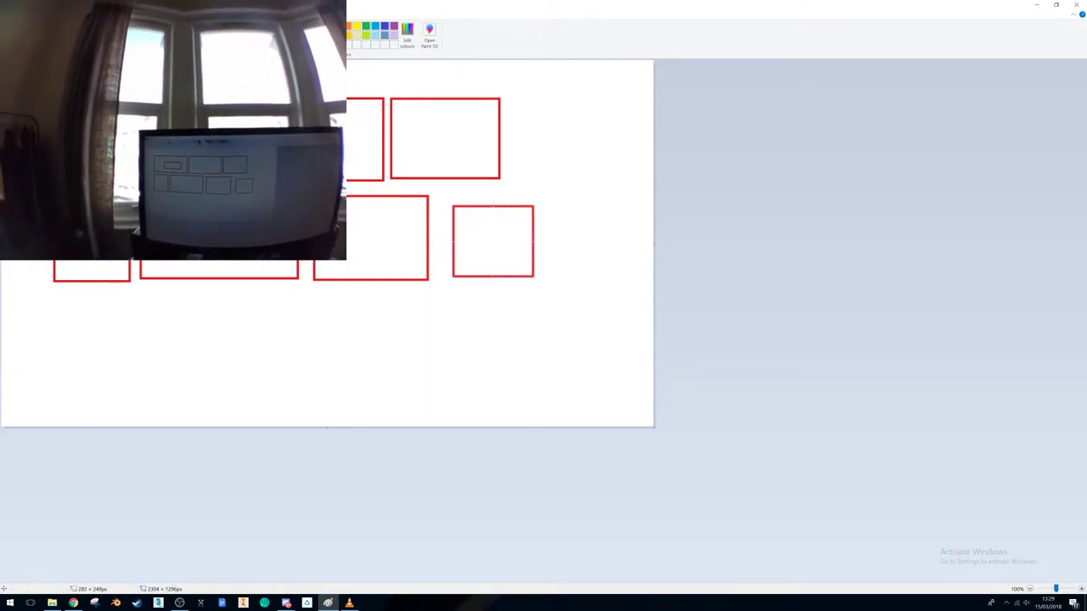
key("ctrl+z")
key("ctrl+z")
key("ctrl+z")
key("ctrl+z")
key("ctrl+z")
key("ctrl+z")
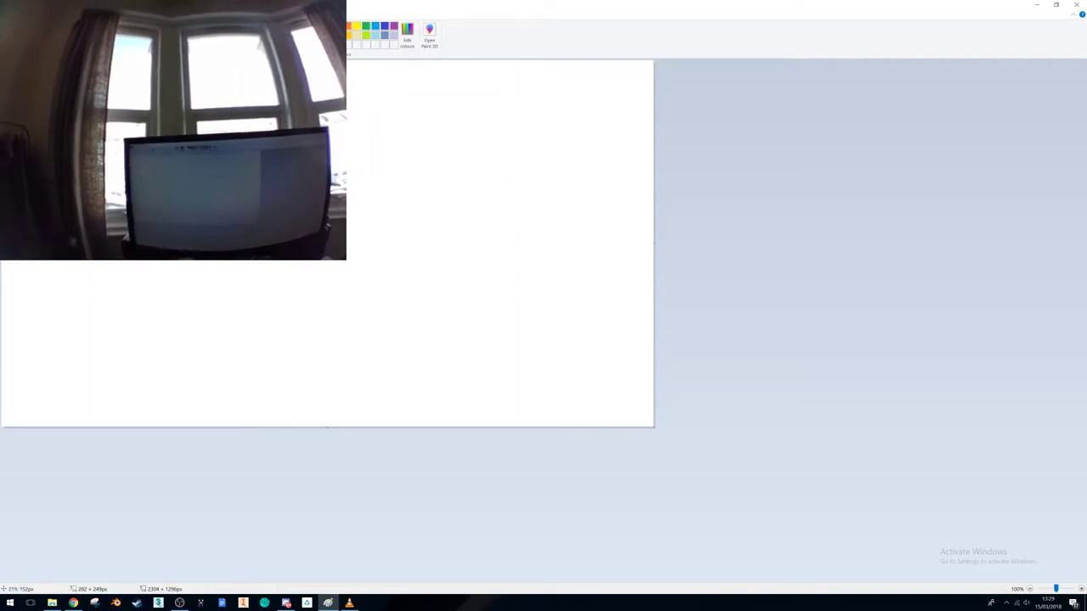
mouse_move(64, 81)
left_mouse_down()
mouse_move(487, 381)
mouse_move(575, 408)
left_mouse_up()
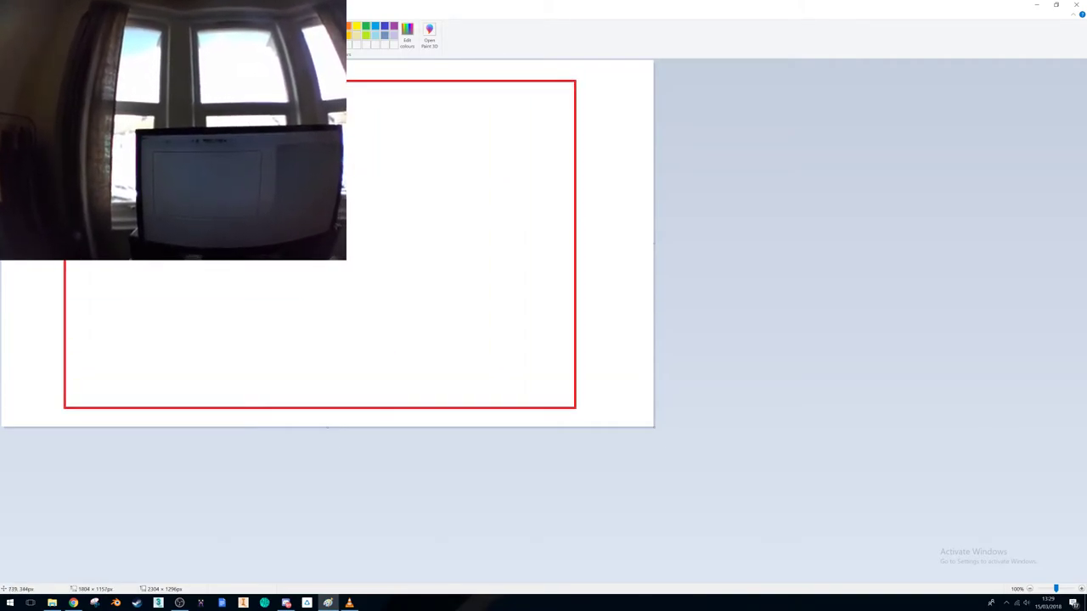
- Switch to Chrome at full screen, return to the Xbox image results and preview the Titanfall dashboard and Forza Motorsport 7 home screen images
double_click(425, 7)
left_click_drag(405, 3, 296, 208)
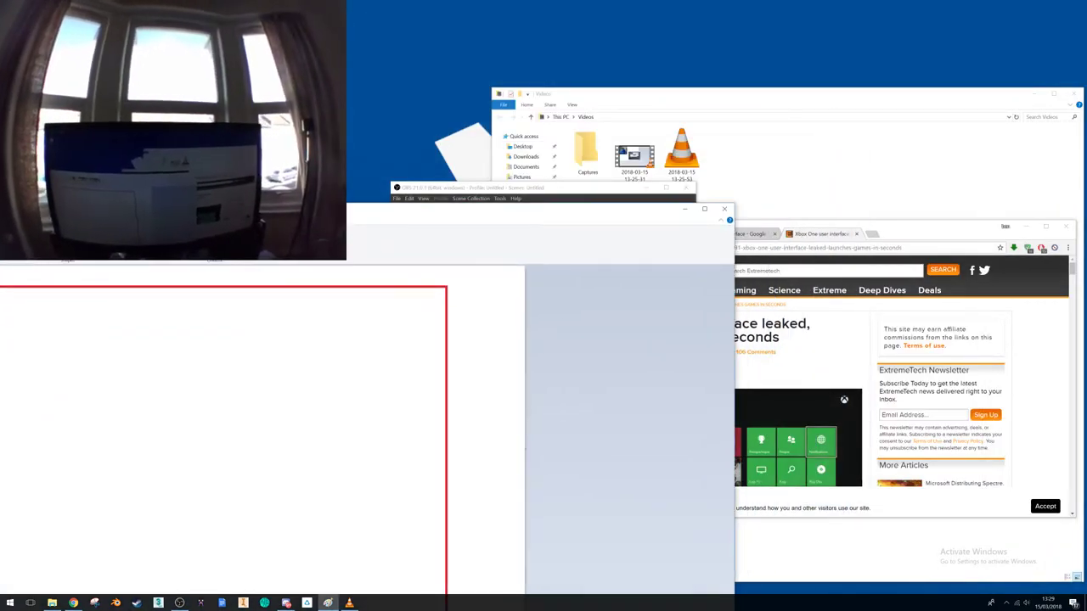
left_click_drag(915, 233, 737, 1)
left_click(567, 176)
scroll(736, 221, "down", 5)
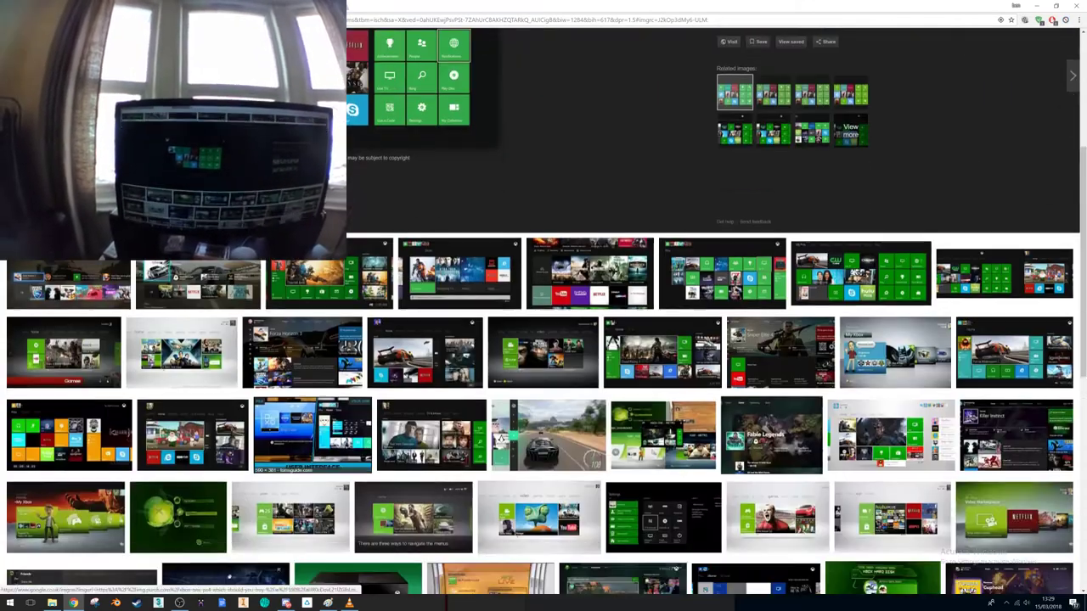
left_click(327, 273)
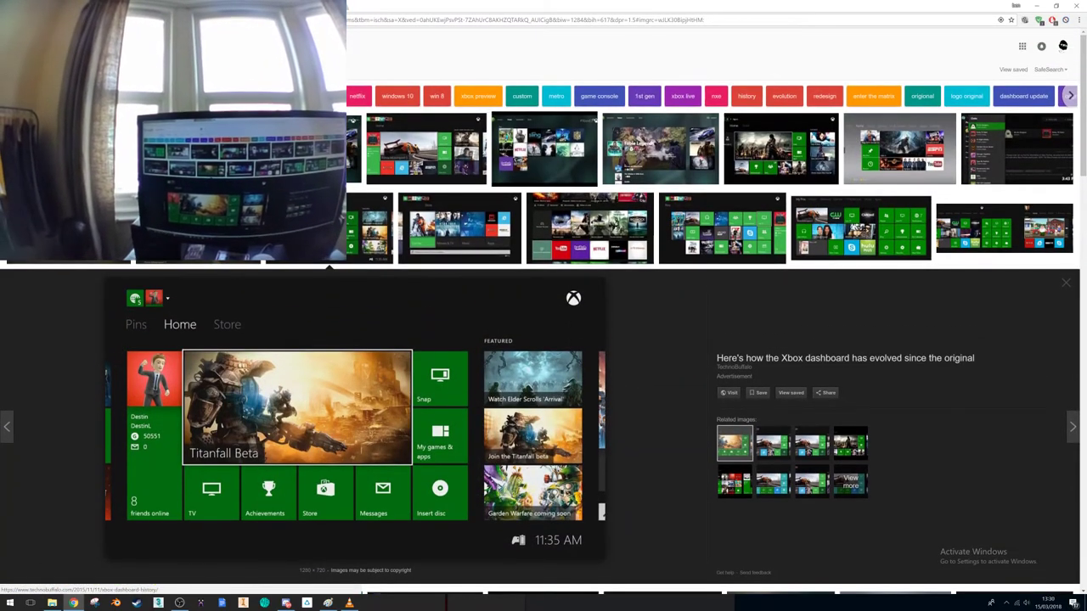
key("Right")
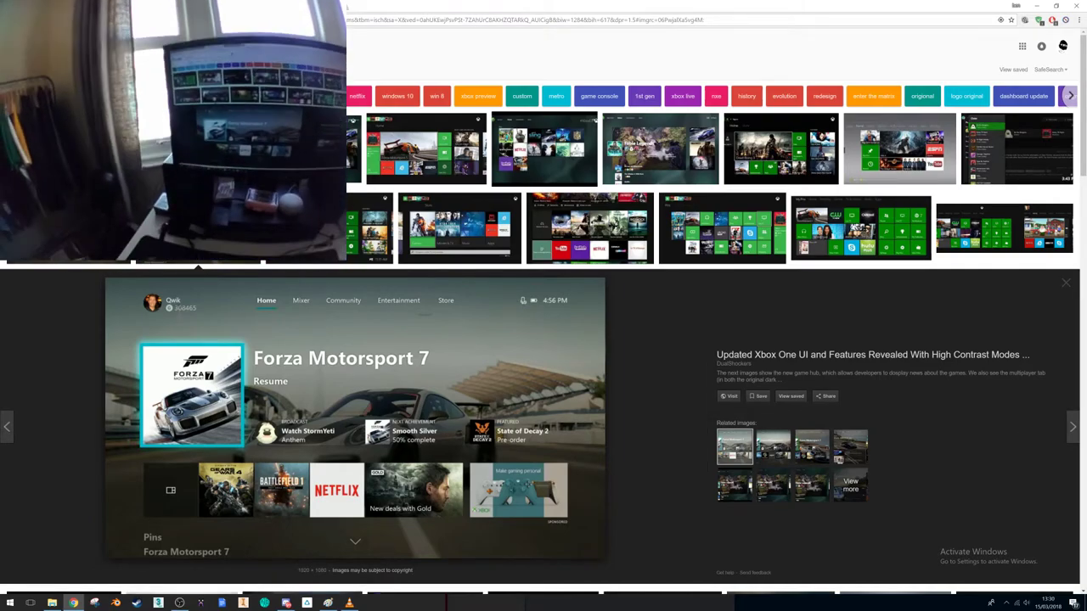
- Search images for "xbox interface 360", preview the old My Xbox, orange Blades, October 2012 and Guardian dashboard results, and open the Windows Start menu
key("Return")
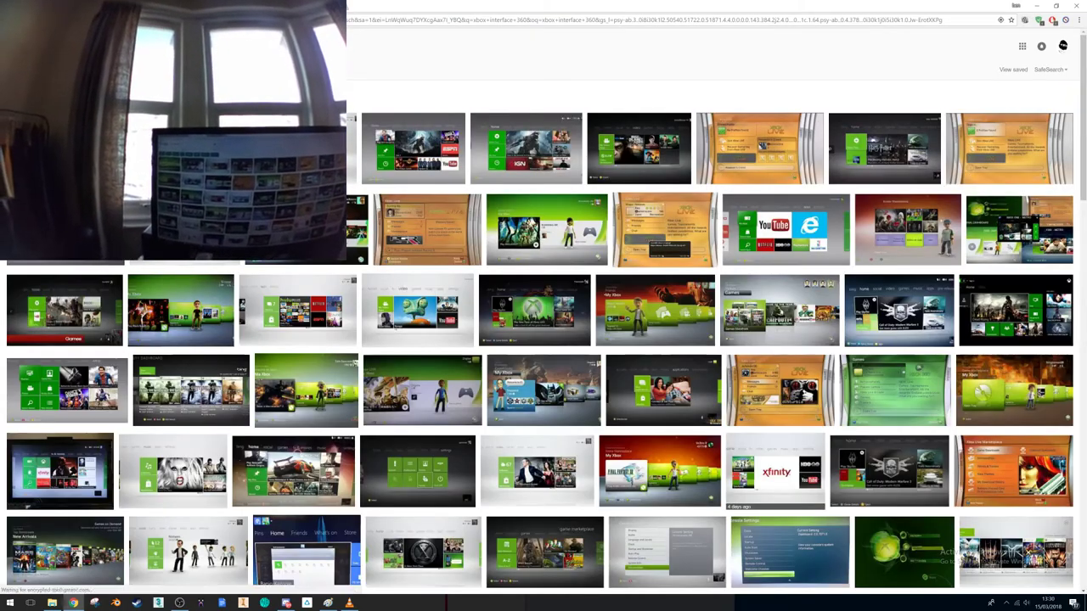
left_click(178, 158)
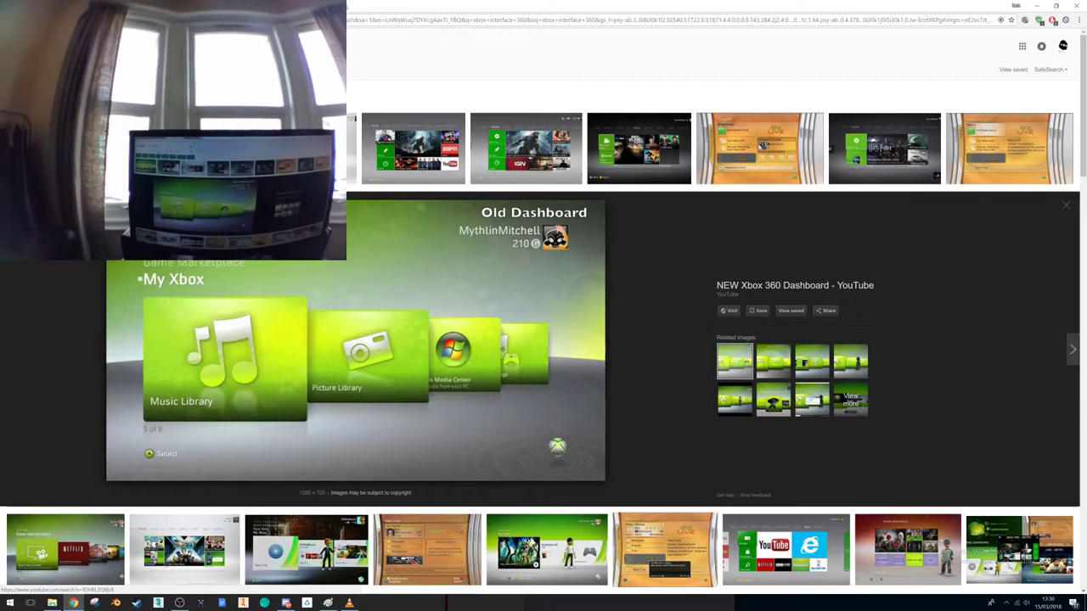
left_click(759, 149)
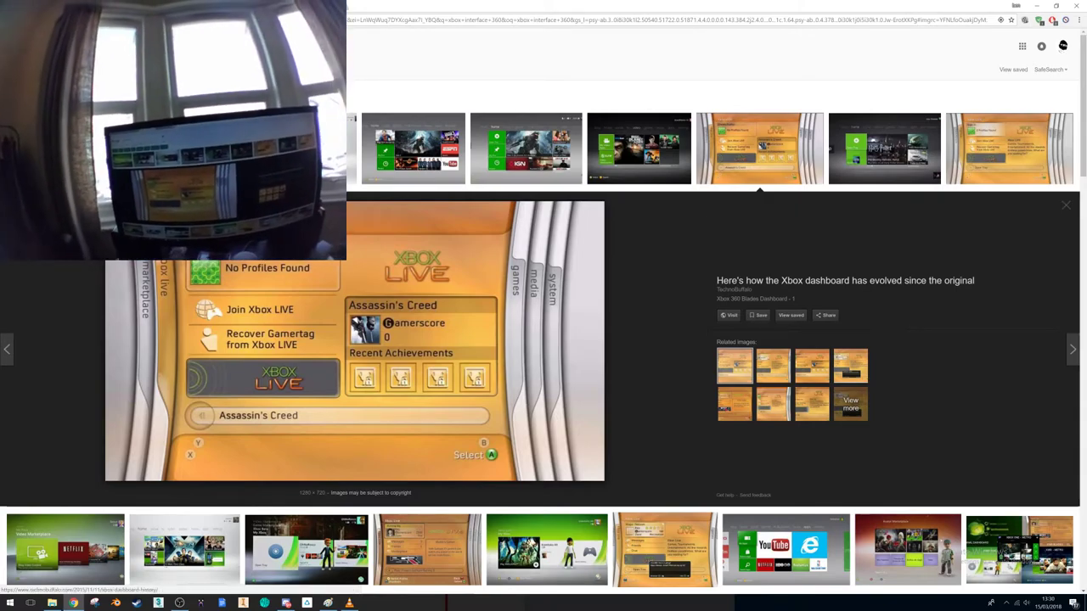
left_click(527, 153)
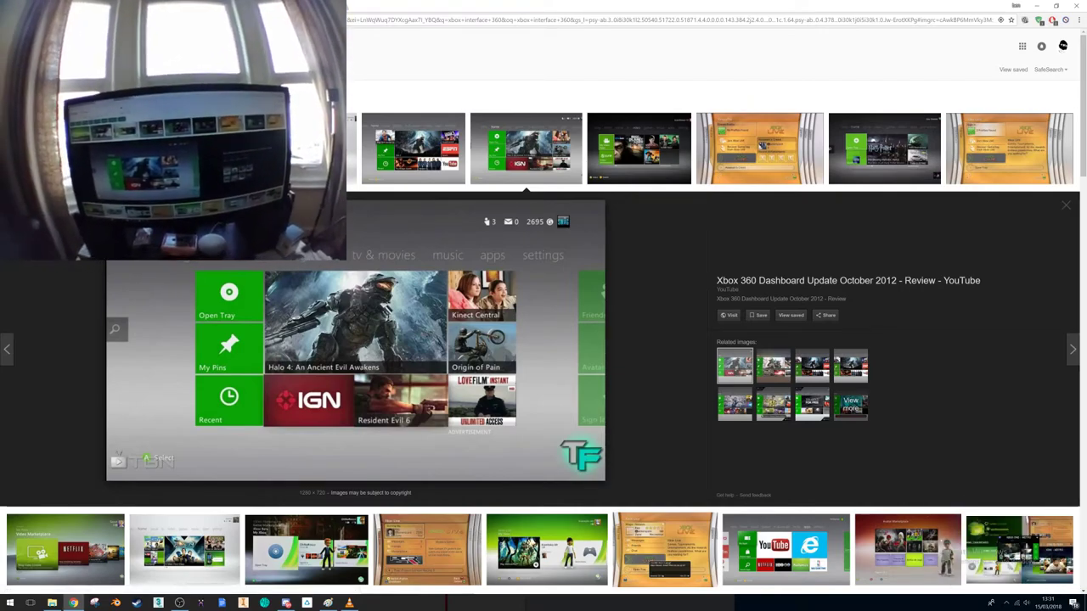
scroll(544, 340, "down", 5)
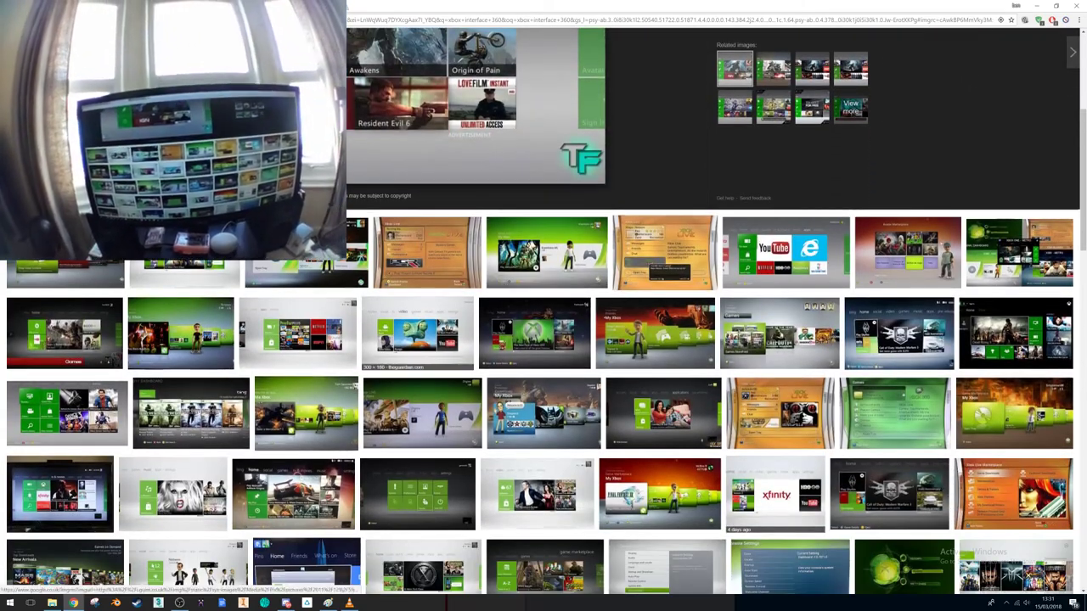
left_click(417, 334)
key("super")
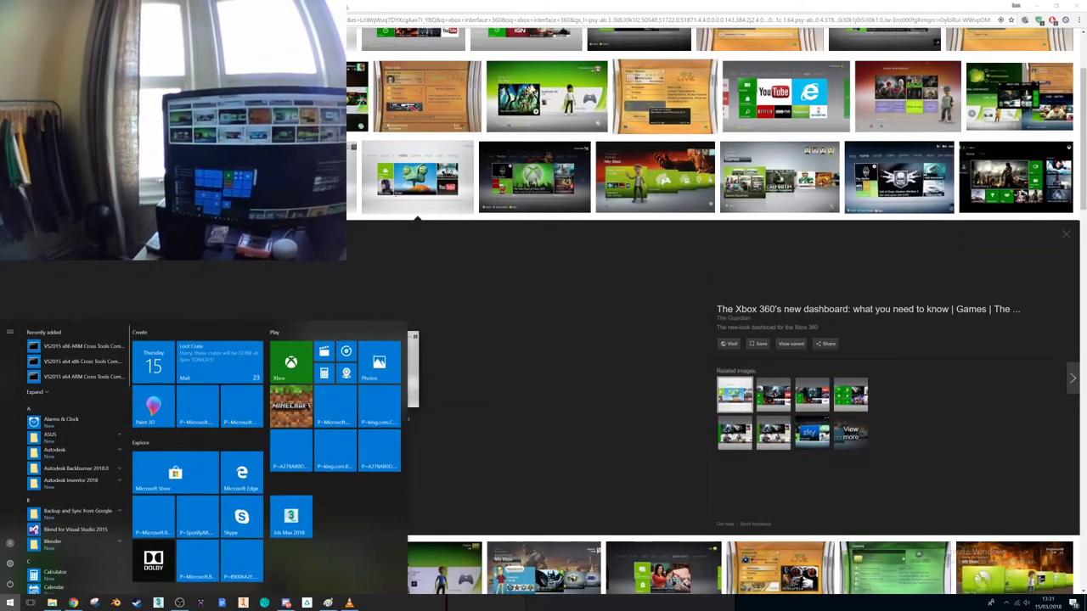
- Move the browser aside, maximise Paint and draw a tall yellow rectangle about 524 × 1042 px inside the left part of the red frame
left_click_drag(620, 6, 792, 546)
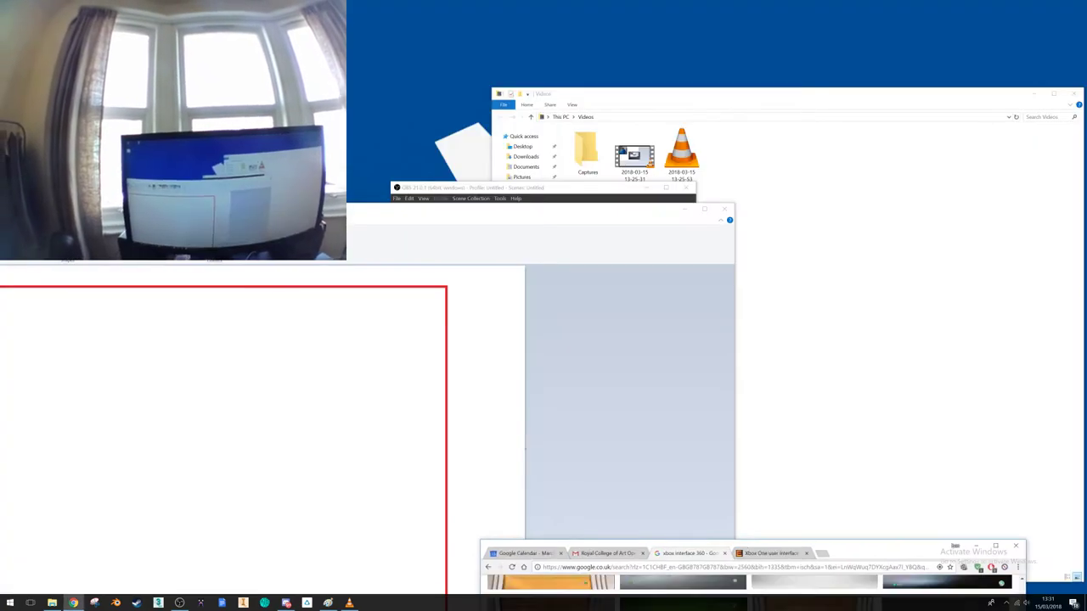
double_click(543, 209)
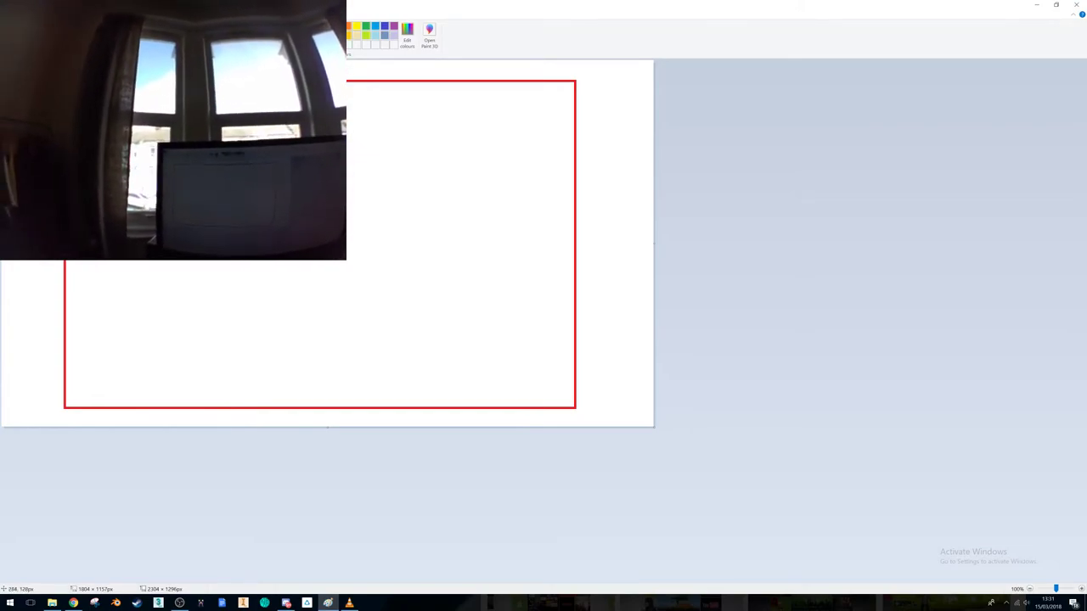
left_click_drag(141, 102, 288, 396)
left_click(357, 27)
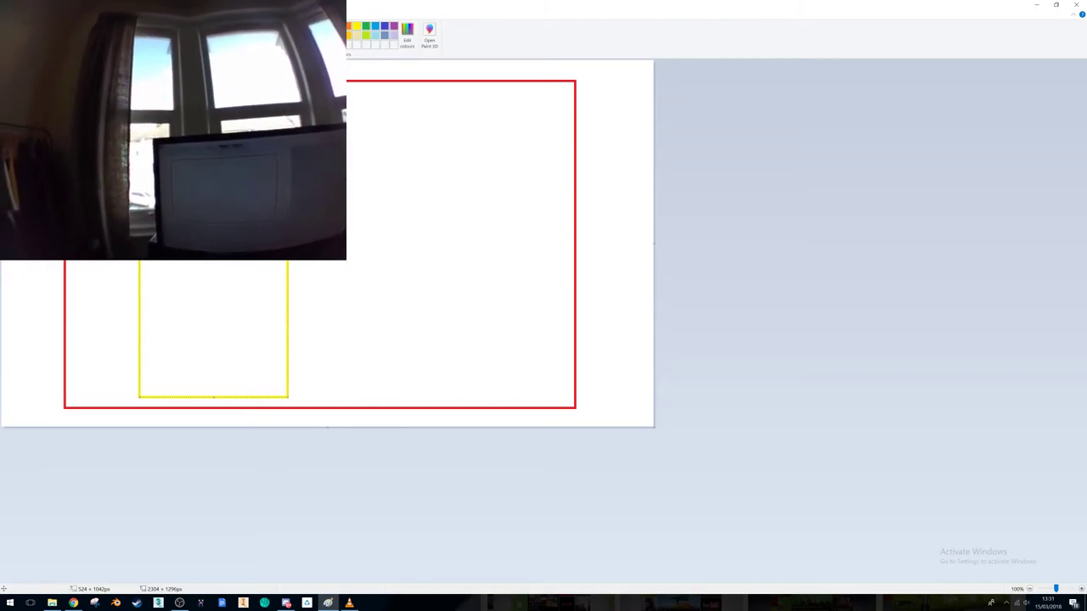
key("Escape")
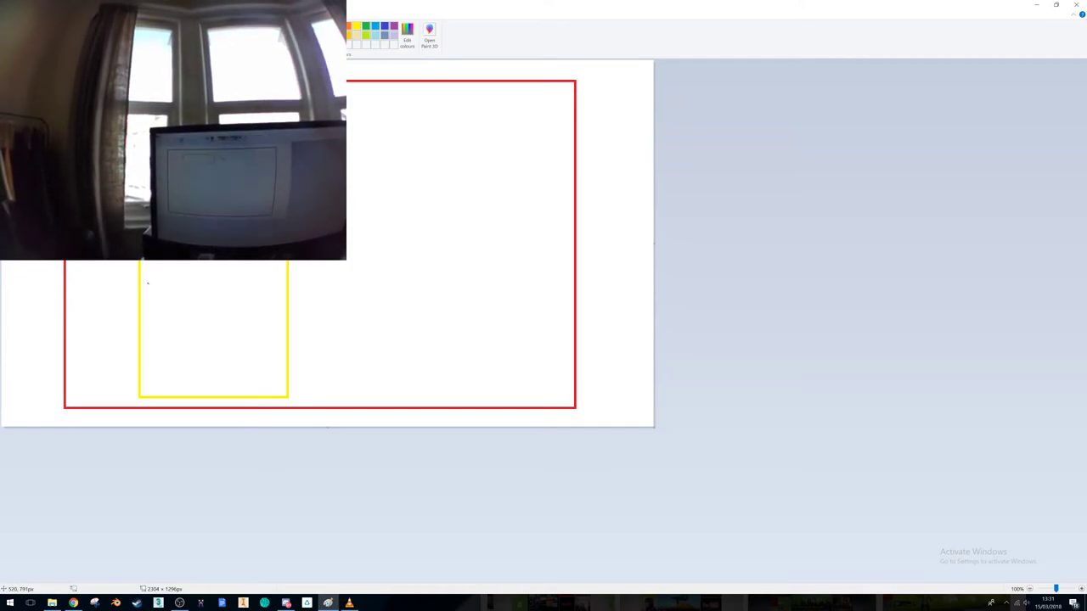
- Sketch overlapping red freehand tiles down the left side of the yellow rectangle and a wide freehand bar across its lower end
mouse_move(148, 283)
left_mouse_down()
mouse_move(144, 322)
mouse_move(189, 304)
mouse_move(150, 285)
left_mouse_up()
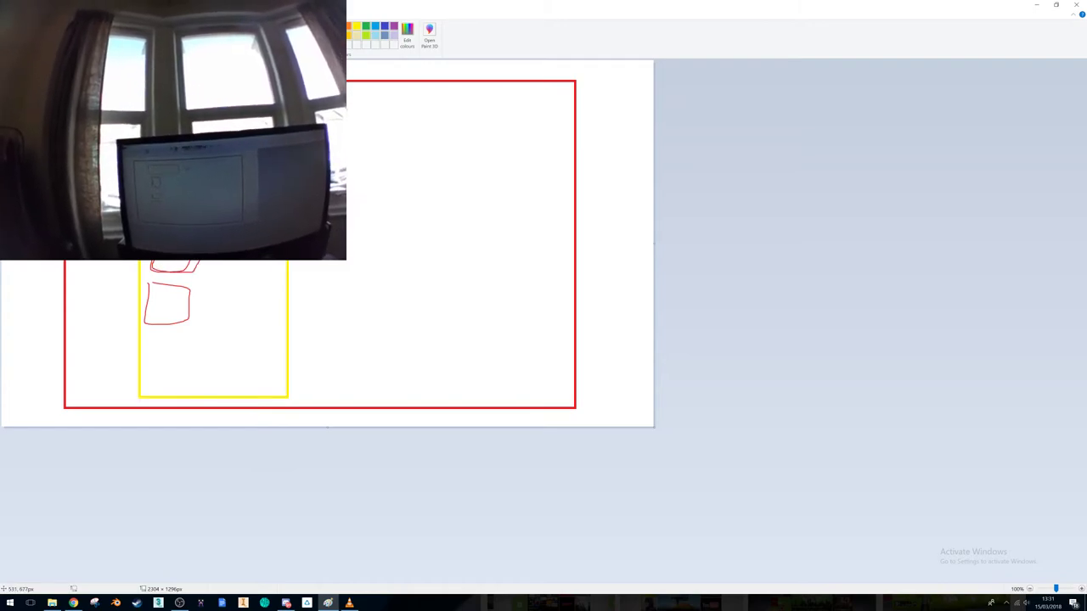
mouse_move(147, 297)
left_mouse_down()
mouse_move(146, 323)
mouse_move(199, 328)
mouse_move(208, 302)
mouse_move(164, 289)
mouse_move(123, 301)
left_mouse_up()
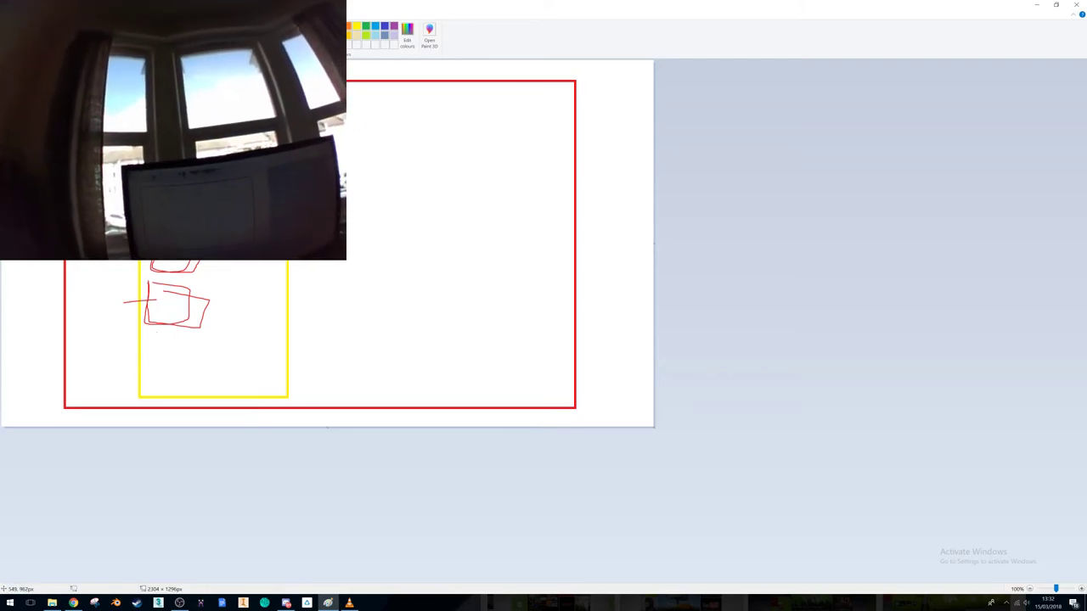
mouse_move(146, 373)
left_mouse_down()
mouse_move(258, 402)
mouse_move(280, 385)
mouse_move(281, 351)
mouse_move(148, 363)
left_mouse_up()
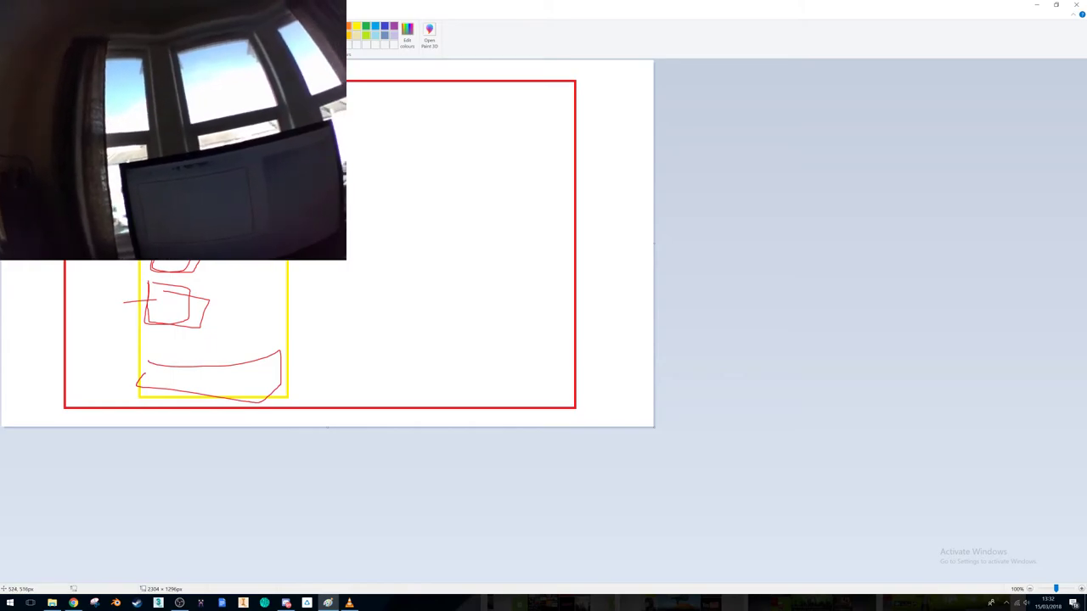
- Sketch three long red lines running right from the wide bar at the yellow rectangle's lower end
left_click_drag(293, 379, 498, 375)
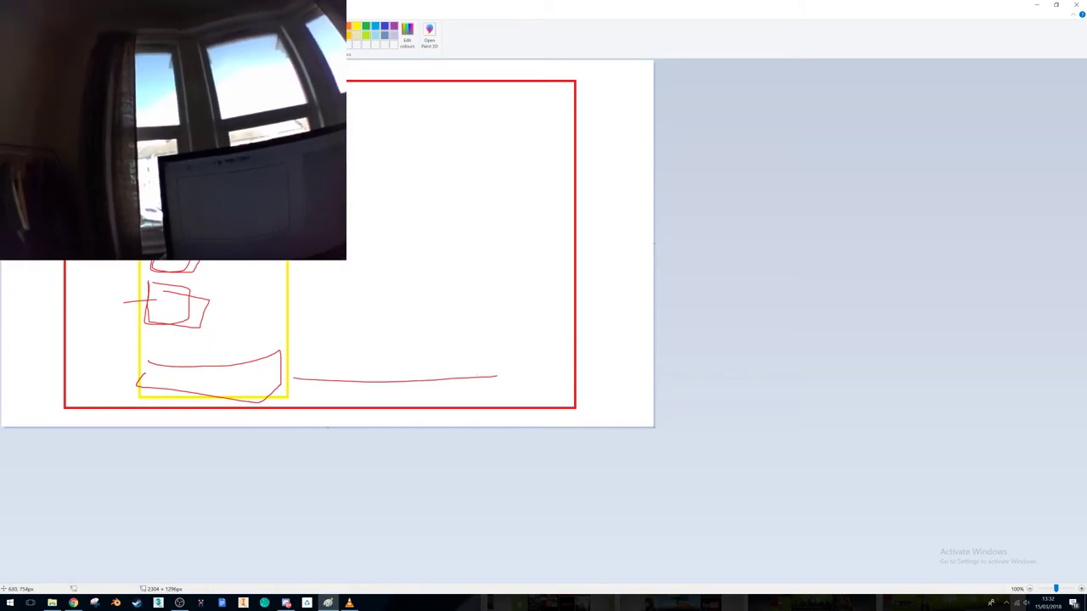
left_click_drag(295, 360, 502, 373)
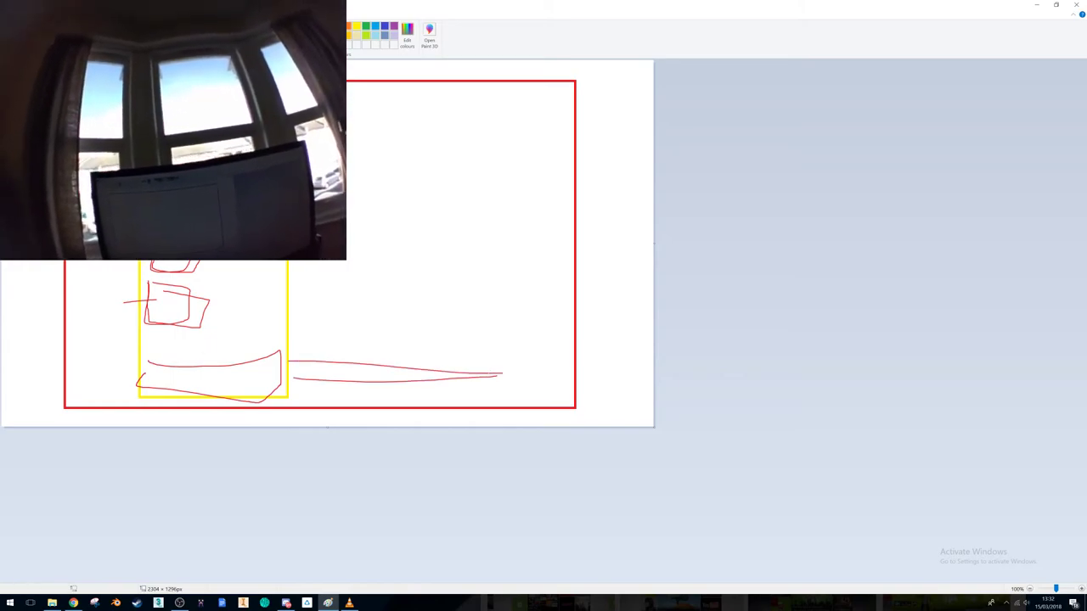
left_click_drag(311, 370, 472, 379)
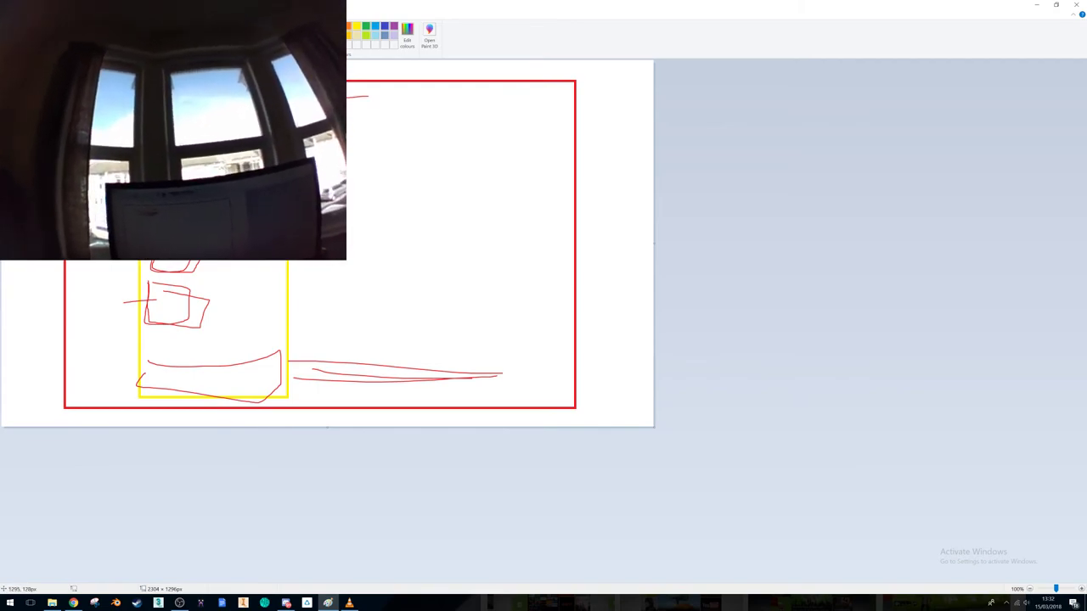
- Sketch a freehand outline near the frame's upper middle and a line extending right from each of the two lower tiles
mouse_move(368, 96)
left_mouse_down()
mouse_move(396, 131)
mouse_move(257, 122)
left_mouse_up()
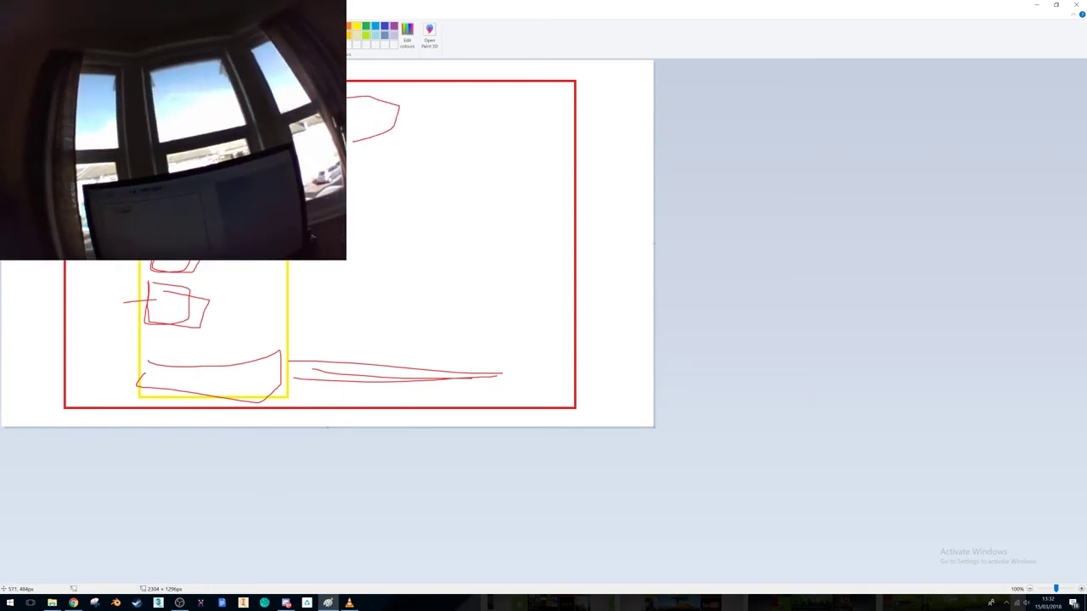
left_click_drag(200, 264, 326, 263)
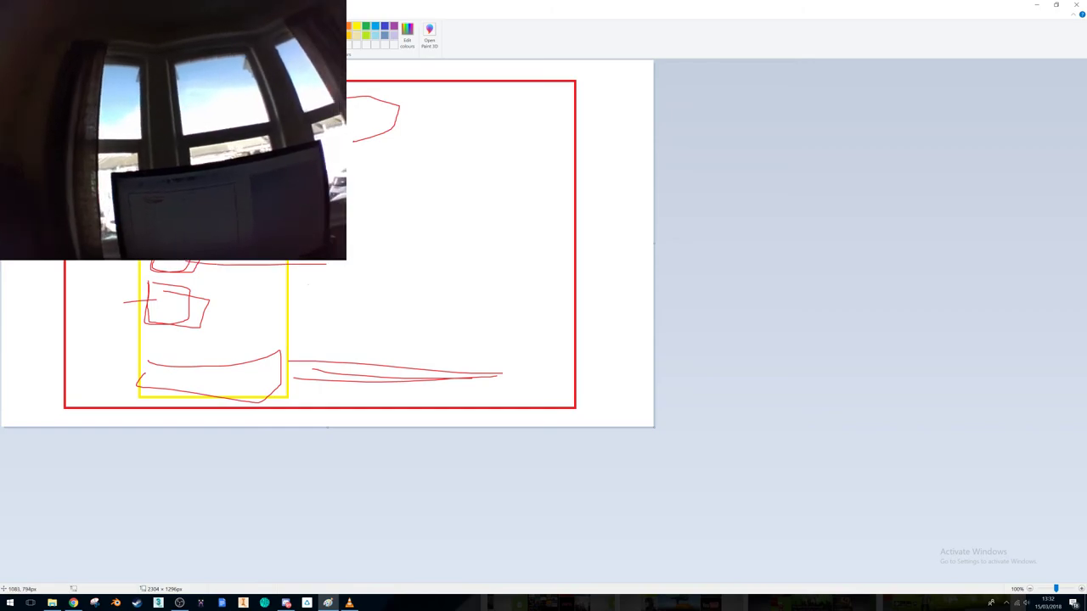
left_click_drag(197, 308, 291, 294)
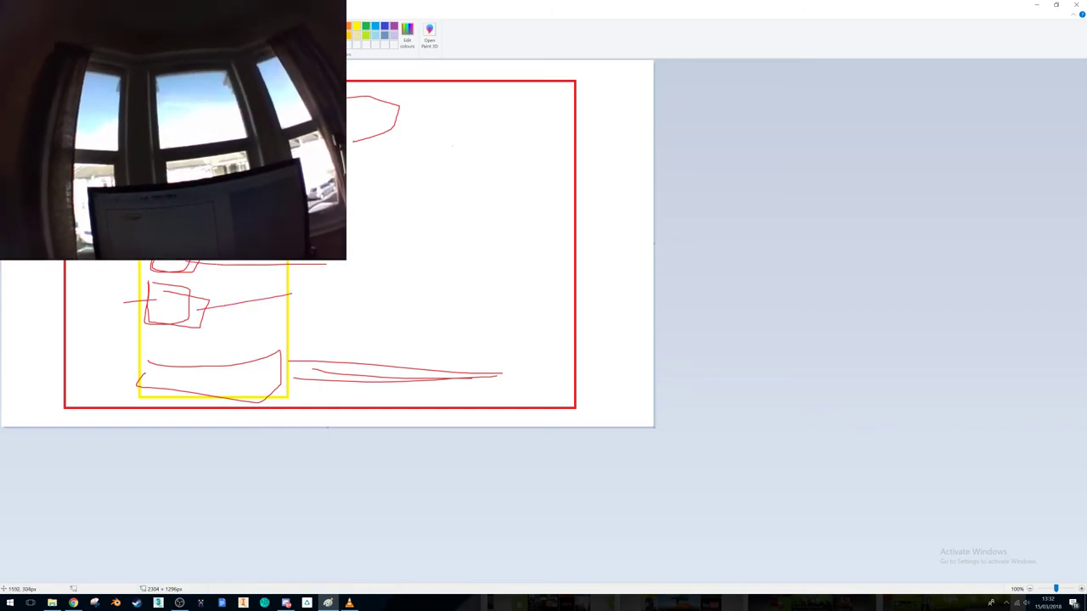
- Sketch a large freehand panel right of the yellow rectangle, with item rows along its upper and lower parts and overlapping offset outlines
mouse_move(349, 222)
left_mouse_down()
mouse_move(355, 349)
mouse_move(511, 340)
mouse_move(549, 197)
mouse_move(350, 211)
left_mouse_up()
left_click_drag(368, 316, 510, 325)
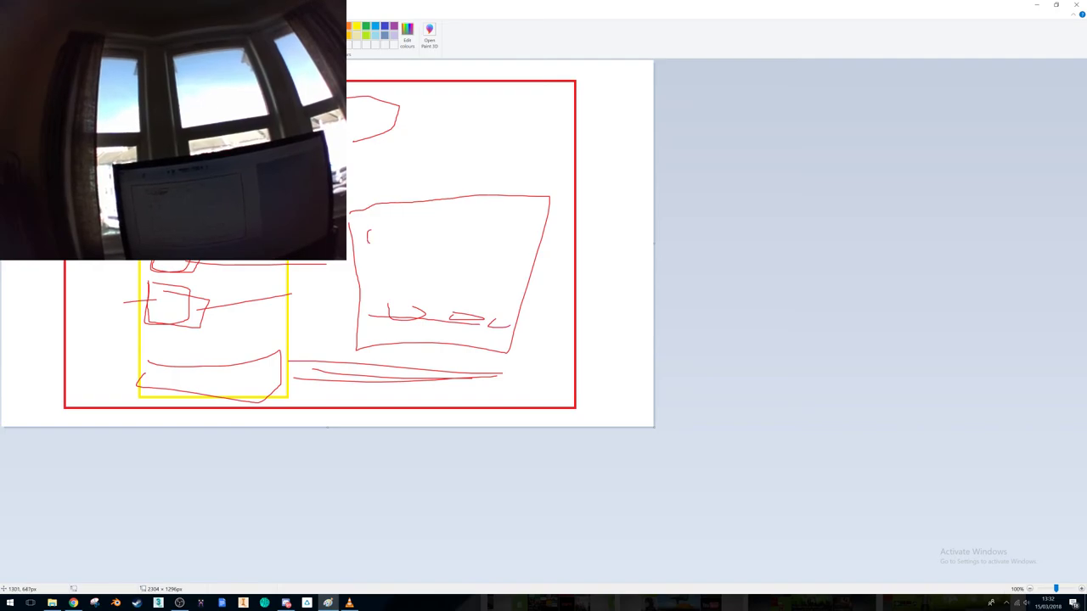
mouse_move(369, 242)
left_mouse_down()
mouse_move(526, 248)
mouse_move(497, 217)
mouse_move(380, 212)
mouse_move(483, 225)
left_mouse_up()
left_click_drag(513, 215, 524, 236)
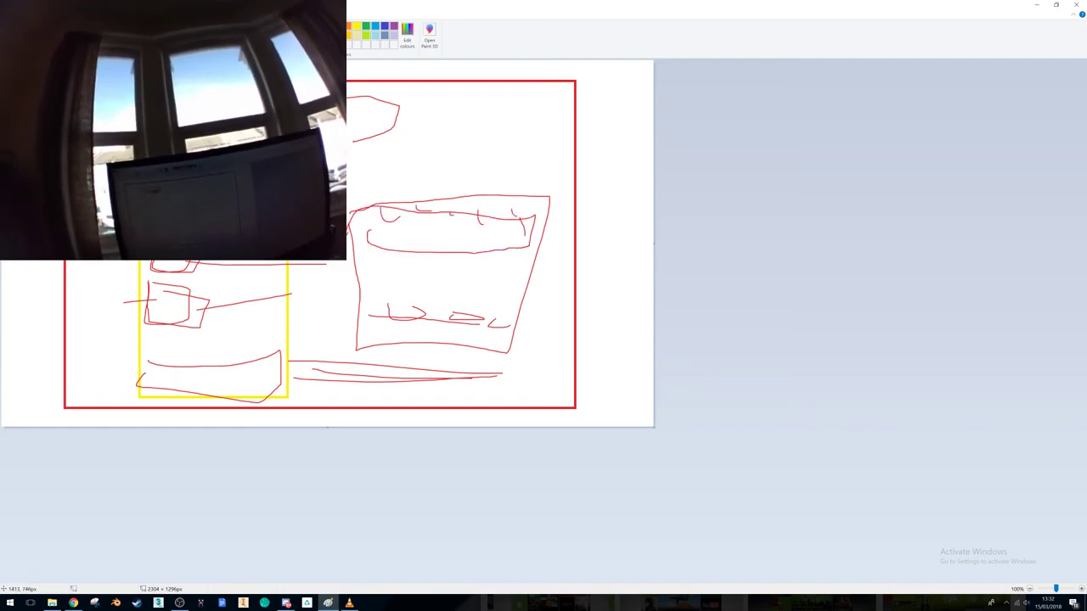
mouse_move(350, 223)
left_mouse_down()
mouse_move(343, 334)
mouse_move(540, 365)
left_mouse_up()
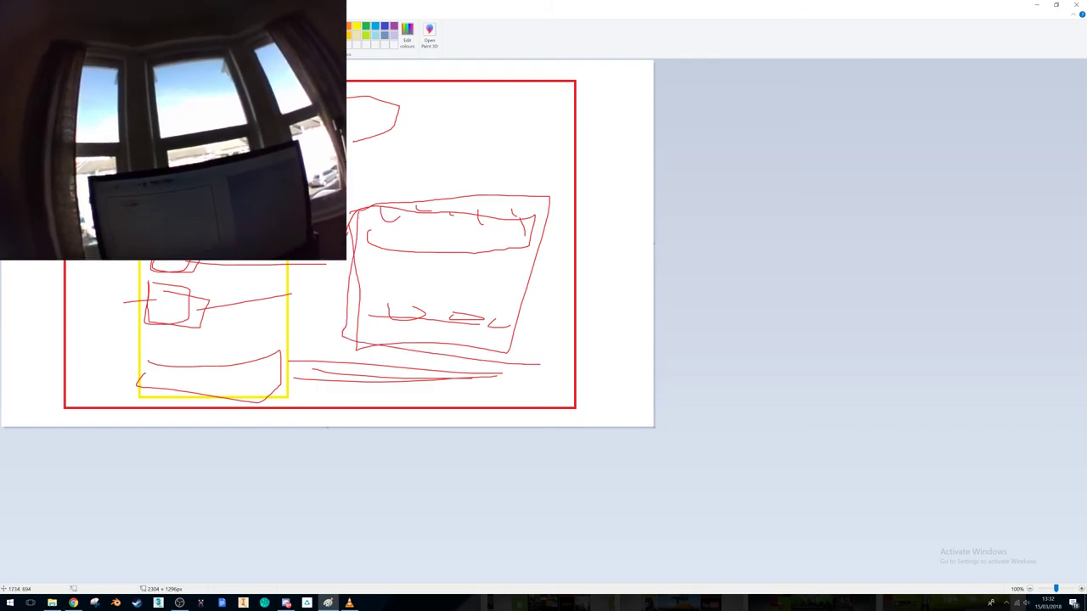
mouse_move(393, 207)
left_mouse_down()
mouse_move(385, 318)
mouse_move(539, 366)
mouse_move(553, 297)
left_mouse_up()
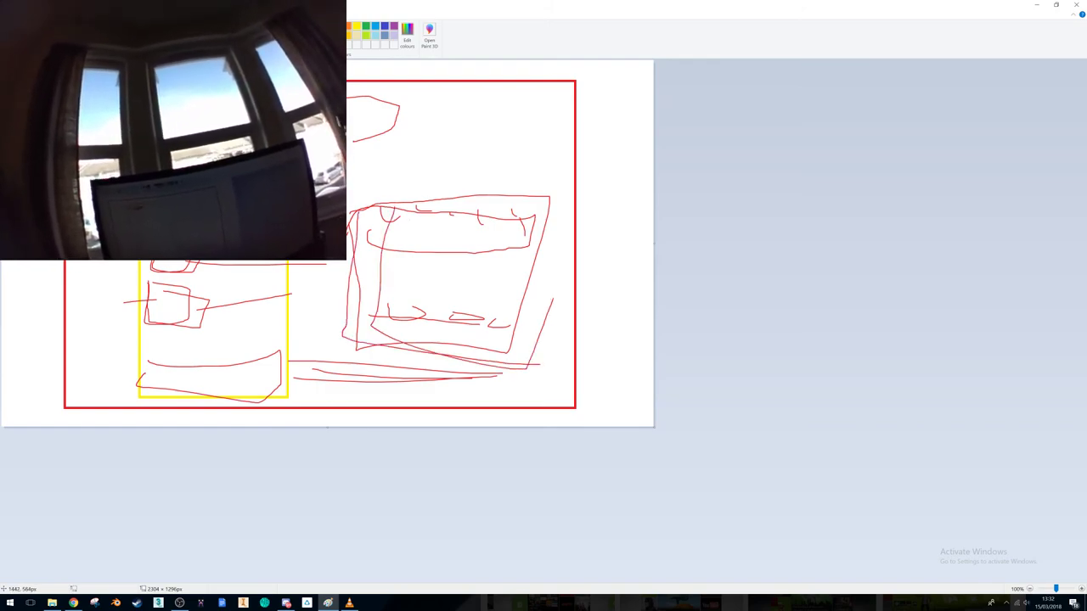
- Sketch small freehand boxes above the large panel: two stacked bars on the left and two rows of small tiles on the right
mouse_move(374, 164)
left_mouse_down()
mouse_move(422, 193)
mouse_move(382, 162)
left_mouse_up()
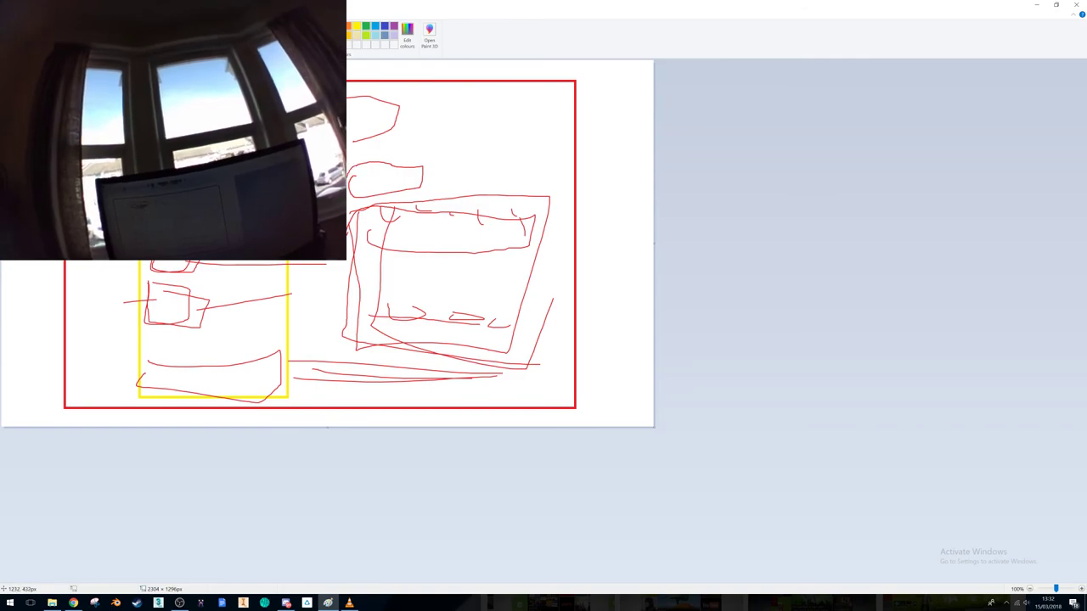
mouse_move(464, 154)
left_mouse_down()
mouse_move(479, 178)
mouse_move(498, 170)
mouse_move(470, 154)
left_mouse_up()
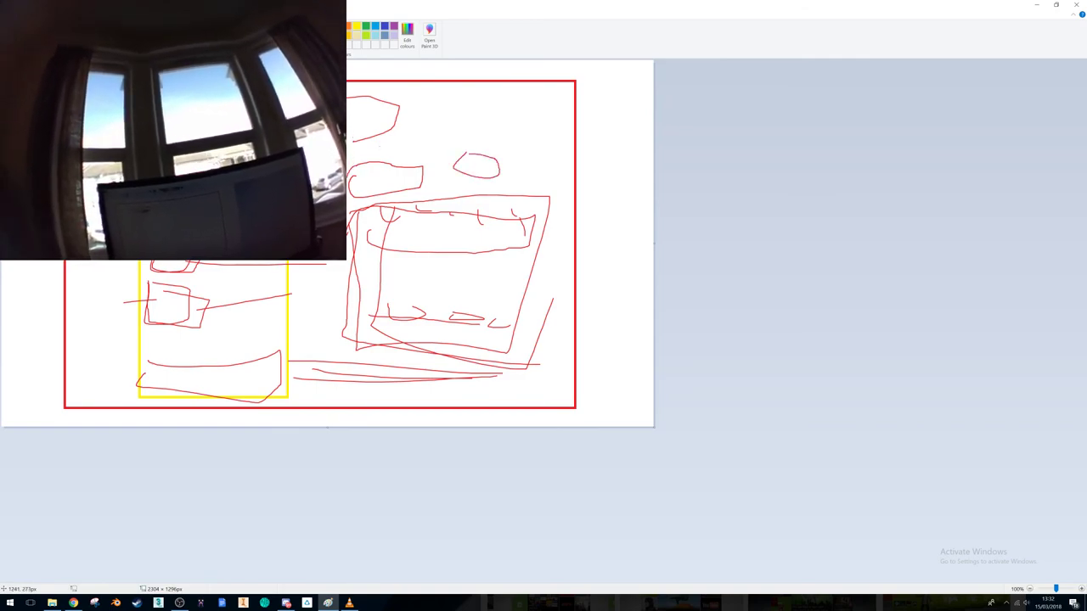
mouse_move(352, 137)
left_mouse_down()
mouse_move(417, 161)
mouse_move(370, 140)
left_mouse_up()
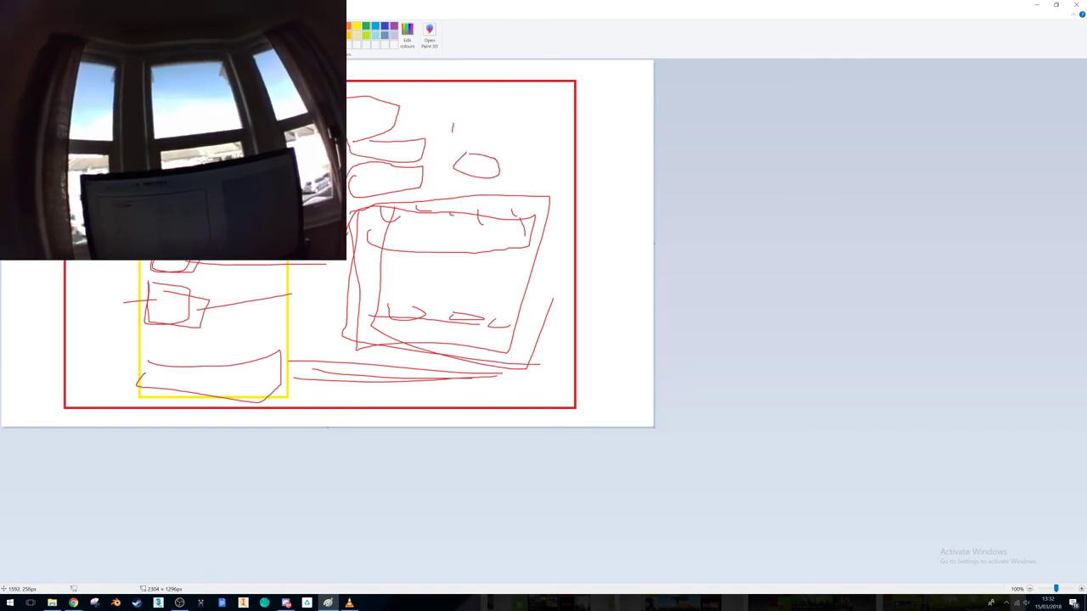
mouse_move(453, 132)
left_mouse_down()
mouse_move(488, 121)
mouse_move(454, 120)
mouse_move(559, 129)
mouse_move(515, 122)
mouse_move(539, 169)
left_mouse_up()
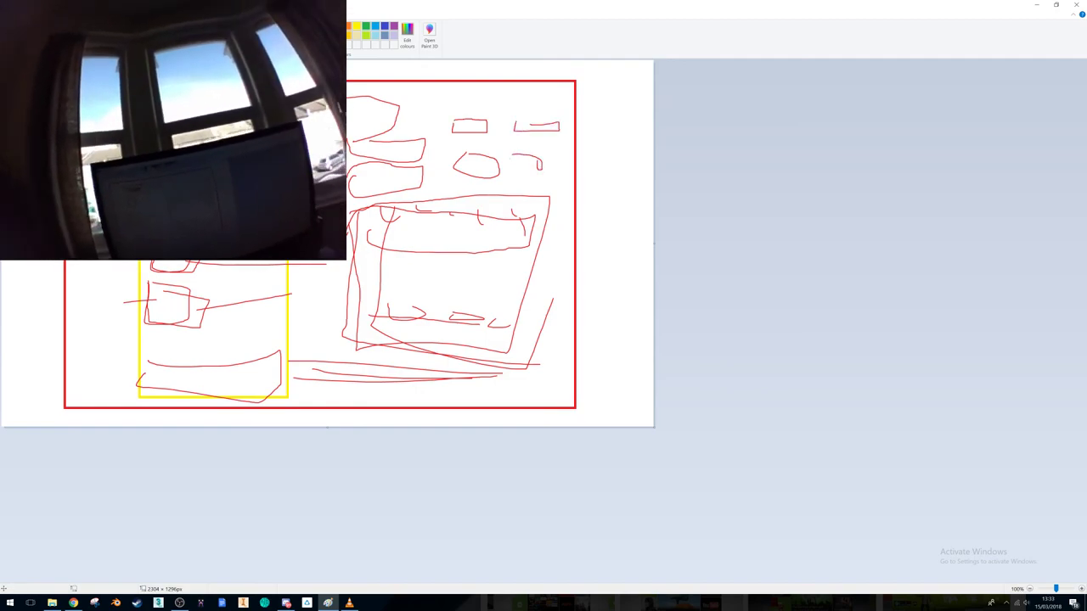
left_click(179, 603)
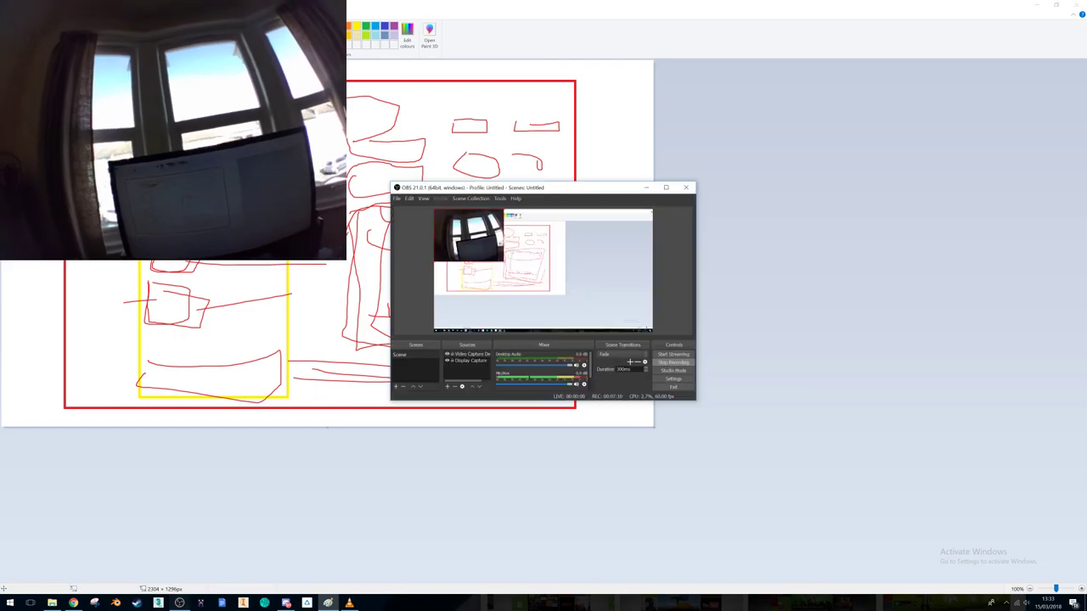